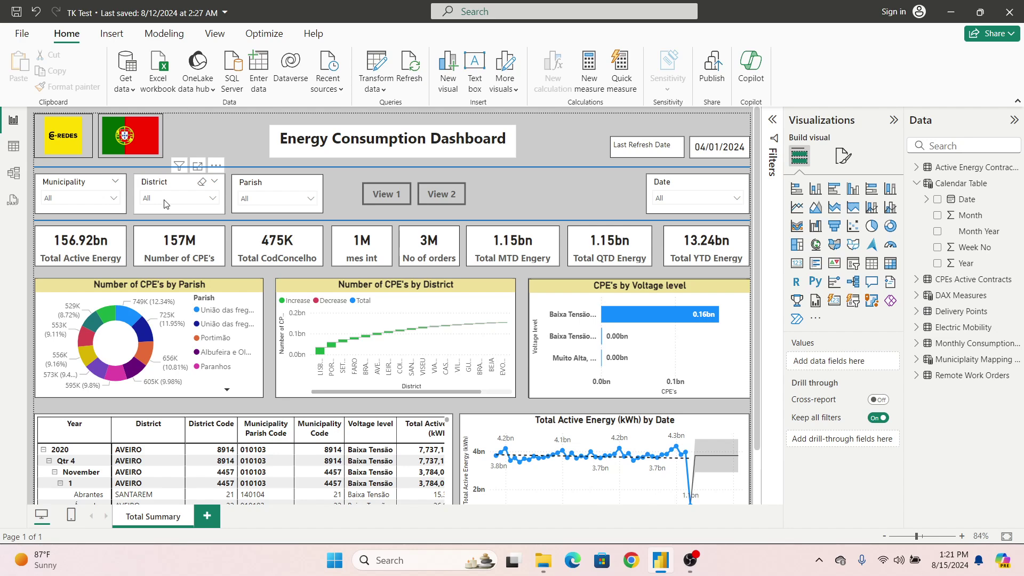
# Filter the report to the Beja district, then clear that filter
pyautogui.click(161, 201)
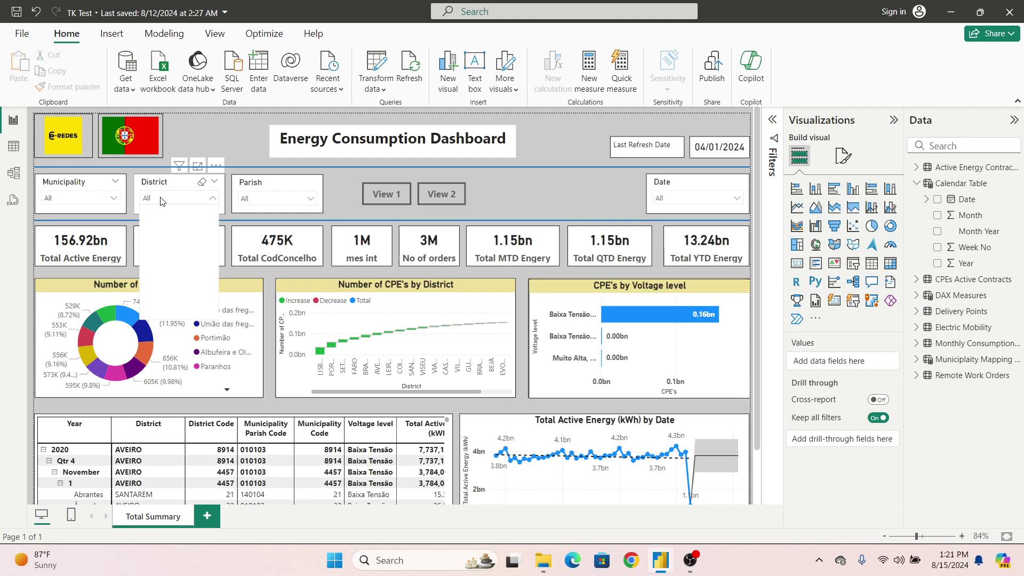
pyautogui.click(162, 226)
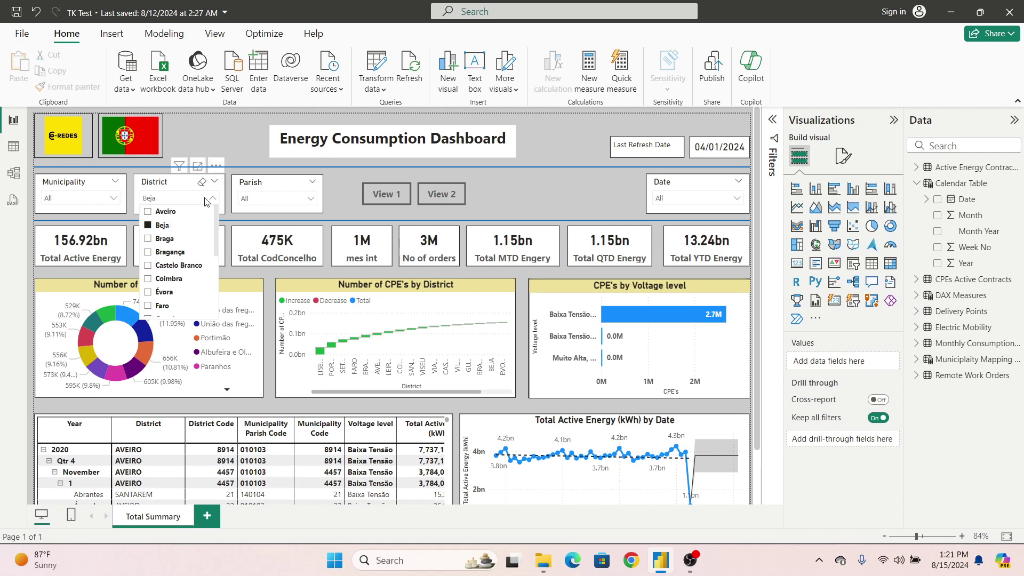
pyautogui.click(202, 184)
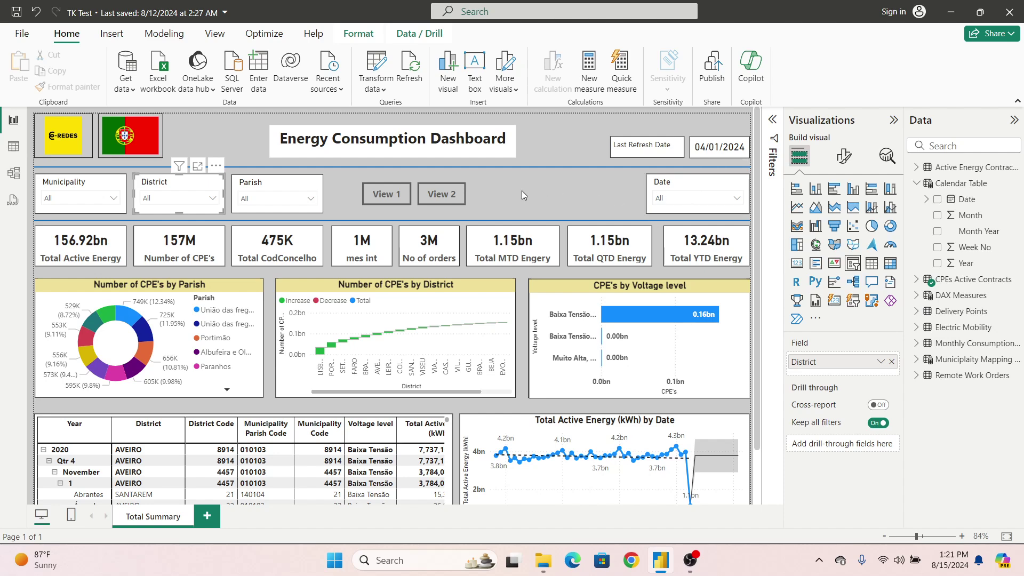
# Test filtering by Aguiar da Beira, Bragança and Abade de Neiva, then clear all three slicers
pyautogui.click(85, 199)
pyautogui.click(80, 252)
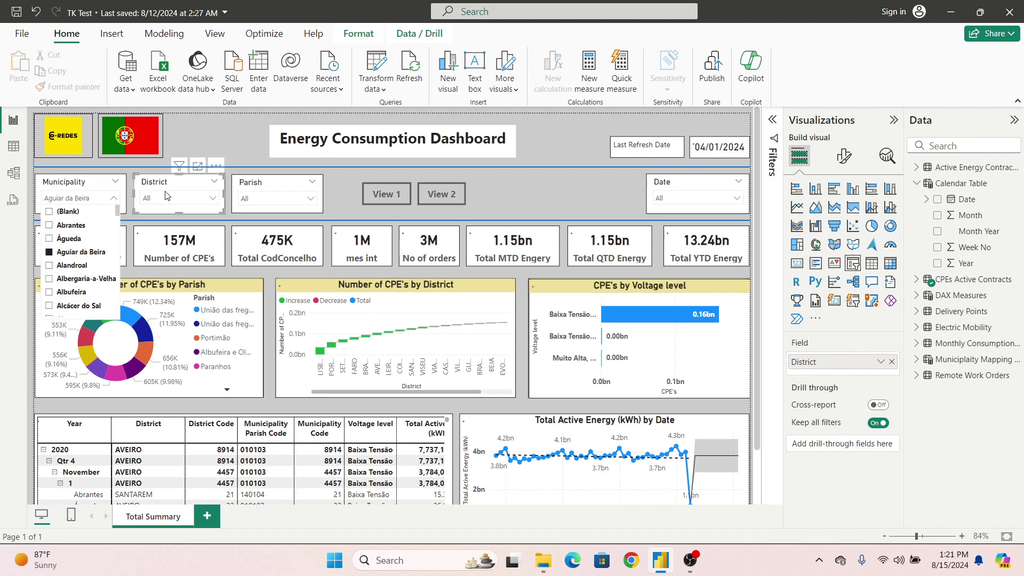
pyautogui.click(177, 198)
pyautogui.click(170, 252)
pyautogui.click(277, 199)
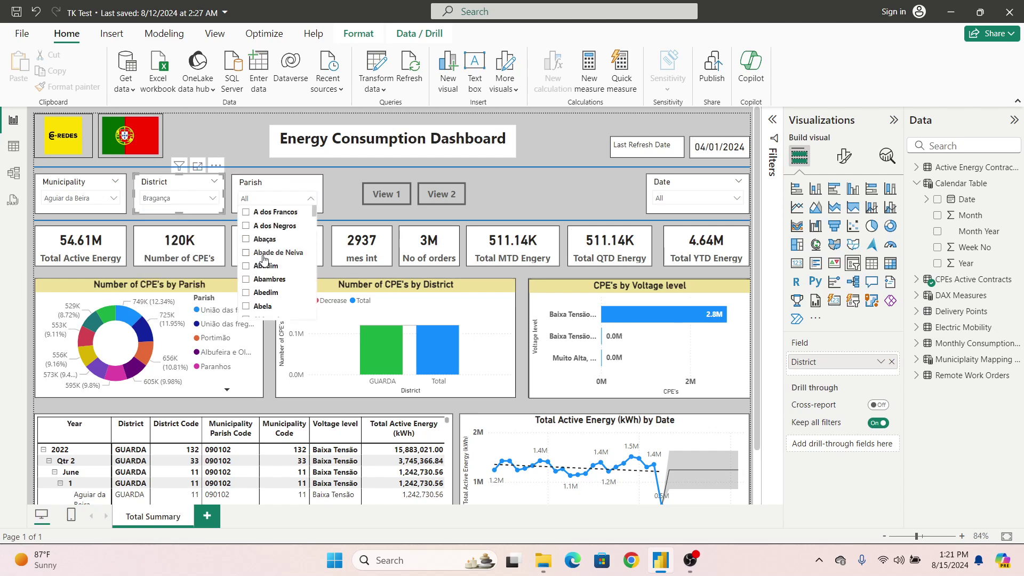
pyautogui.click(262, 255)
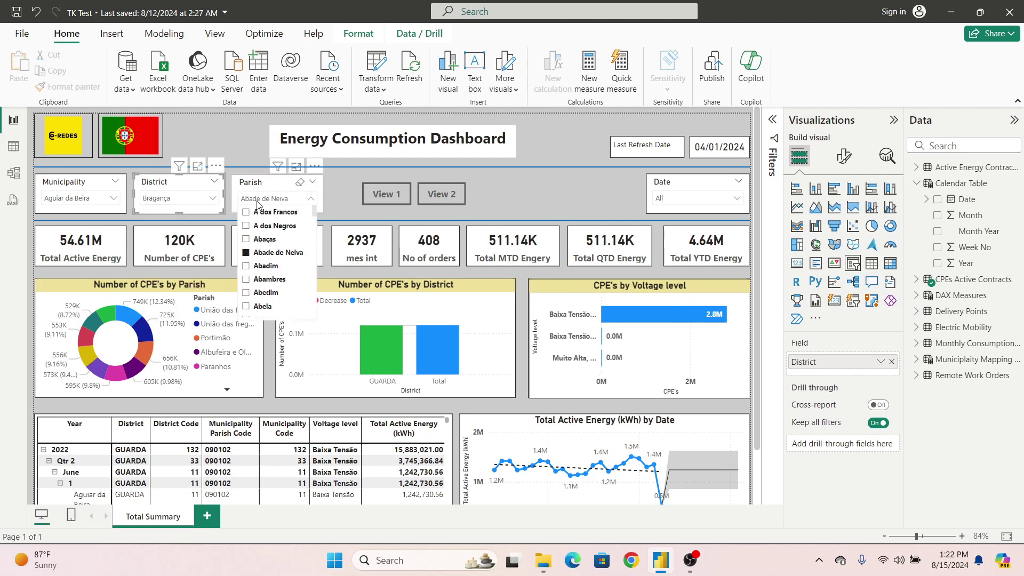
pyautogui.click(300, 182)
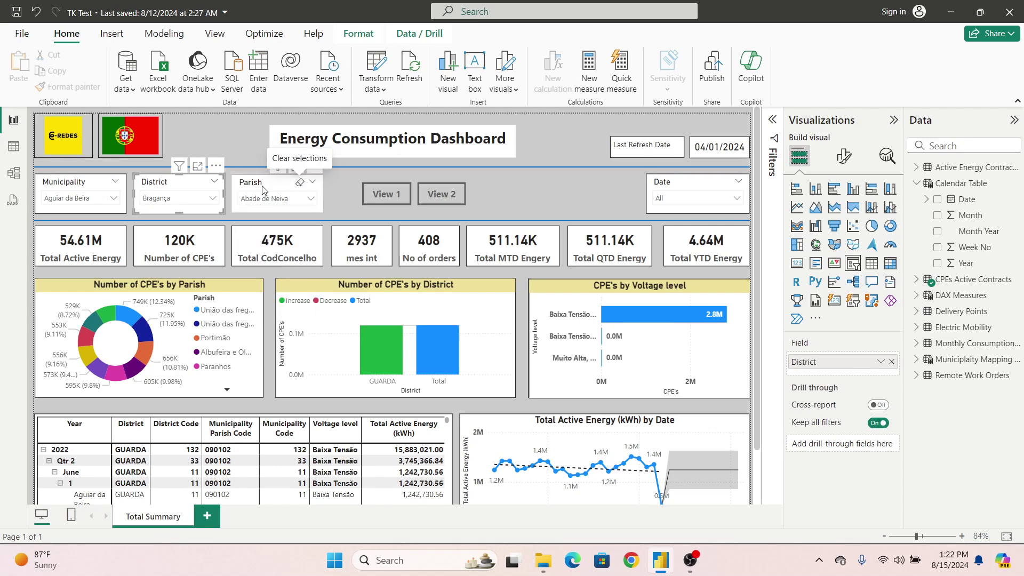
pyautogui.click(202, 183)
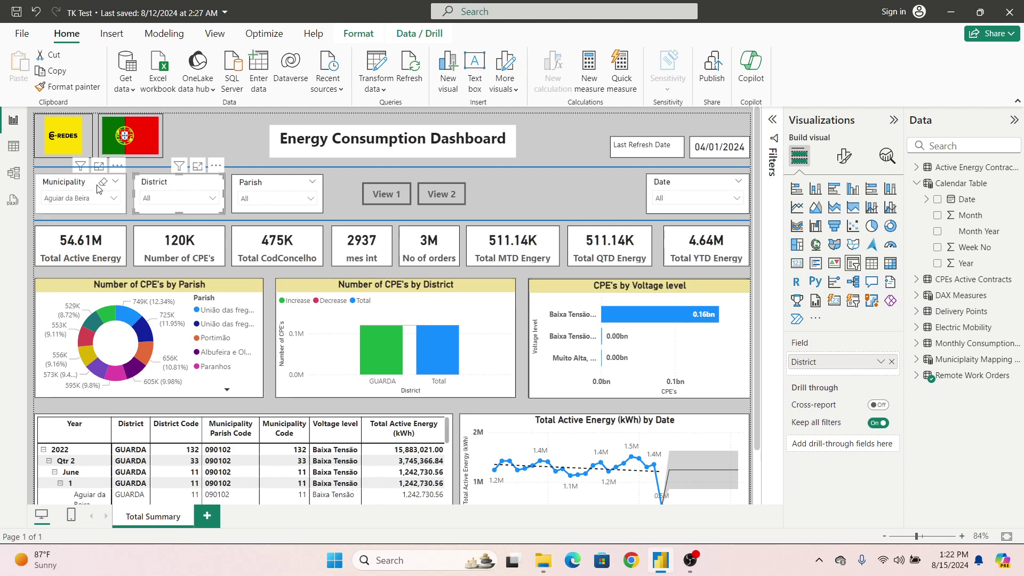
pyautogui.click(104, 184)
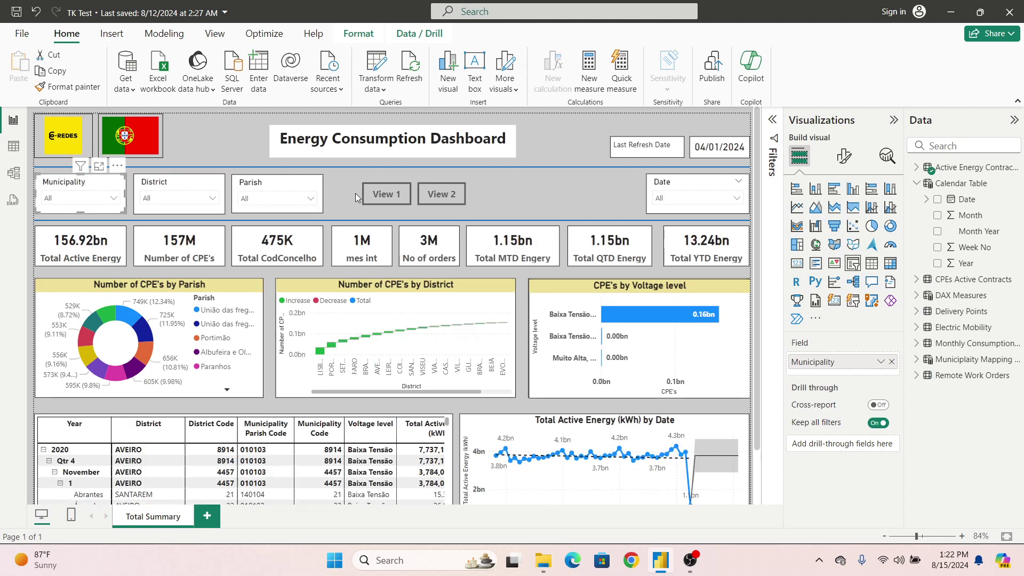
# Inspect the Calendar Table and CPEs Active Contracts data, then return to the report
pyautogui.click(13, 147)
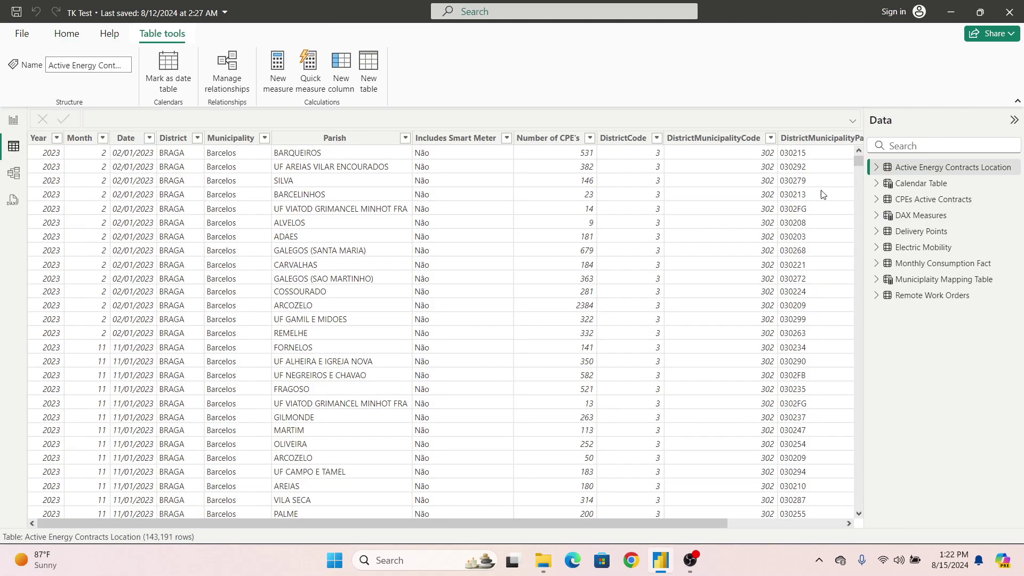
pyautogui.click(907, 183)
pyautogui.click(901, 199)
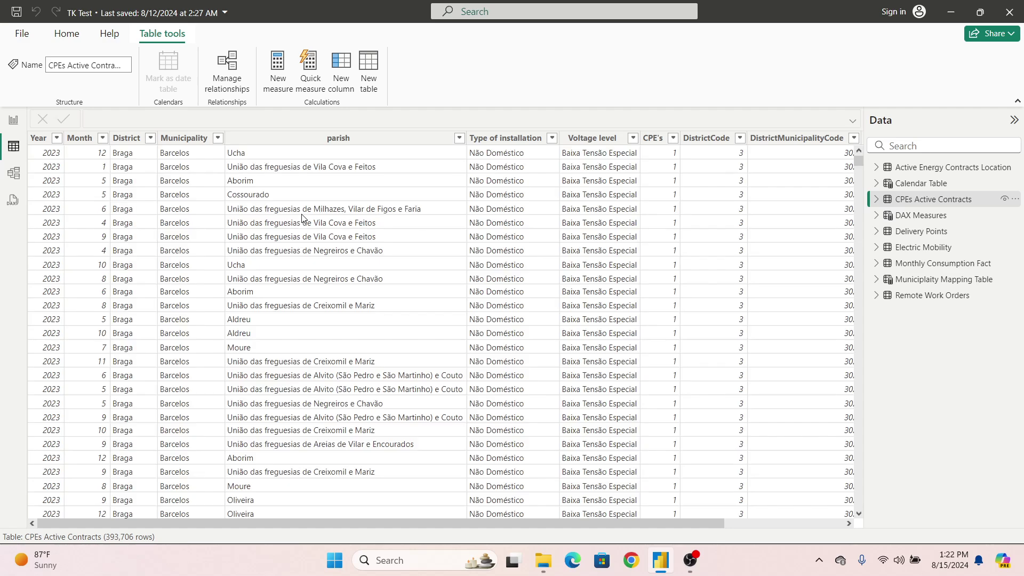
pyautogui.click(24, 126)
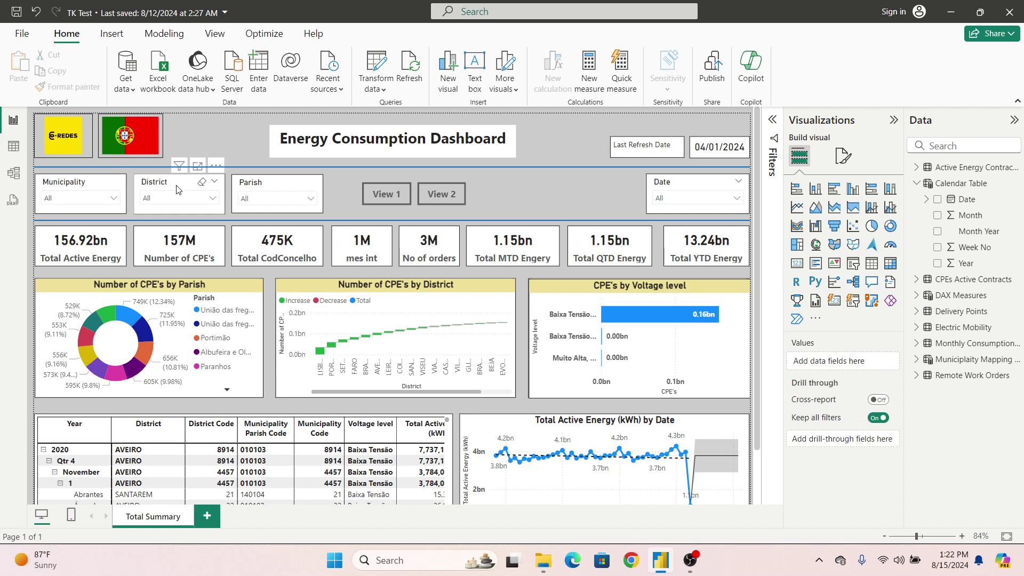
# Insert an Apply all slicers button and place it beside View 2
pyautogui.click(115, 42)
pyautogui.click(436, 86)
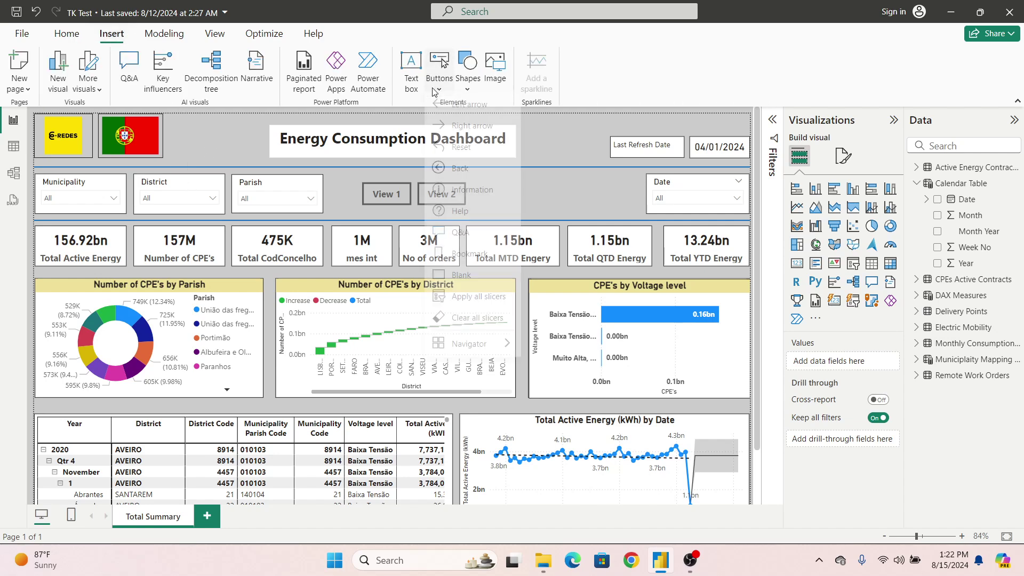
pyautogui.click(474, 302)
pyautogui.moveTo(89, 128); pyautogui.dragTo(520, 200)
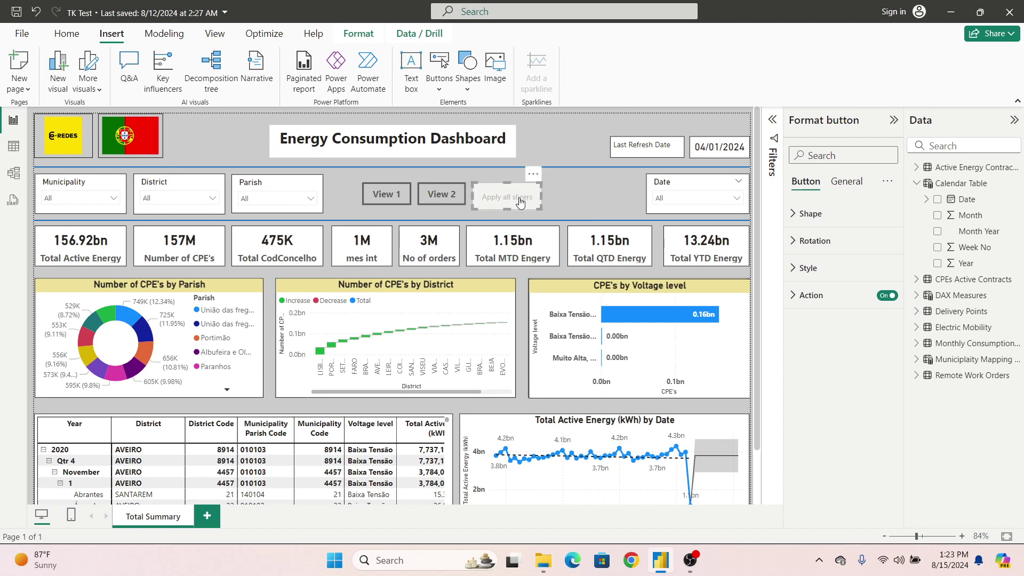
# Style the button label as bold, size 12, text 'Apply All', black font
pyautogui.click(810, 268)
pyautogui.click(803, 458)
pyautogui.click(868, 437)
pyautogui.write('12')
pyautogui.press('Return')
pyautogui.click(859, 402)
pyautogui.press('BackSpace')
pyautogui.press('BackSpace')
pyautogui.press('BackSpace')
pyautogui.press('BackSpace')
pyautogui.press('BackSpace')
pyautogui.press('BackSpace')
pyautogui.press('BackSpace')
pyautogui.press('BackSpace')
pyautogui.press('BackSpace')
pyautogui.press('BackSpace')
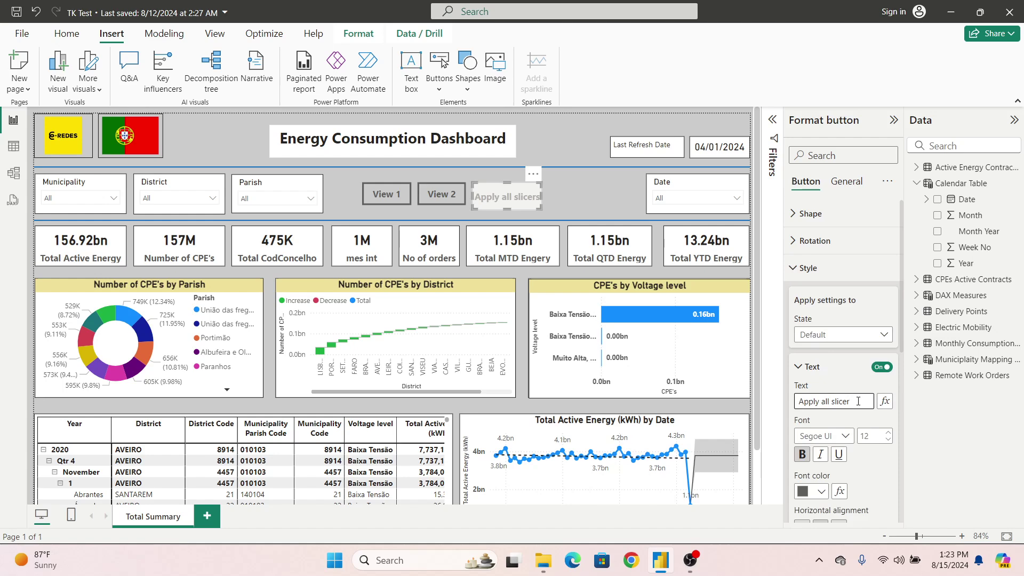
pyautogui.write('All')
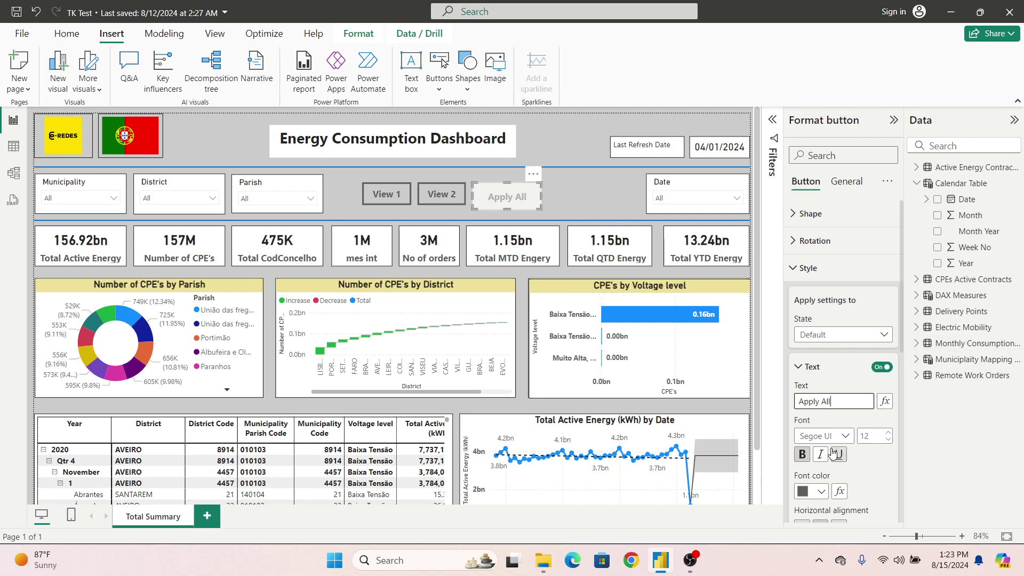
pyautogui.click(811, 491)
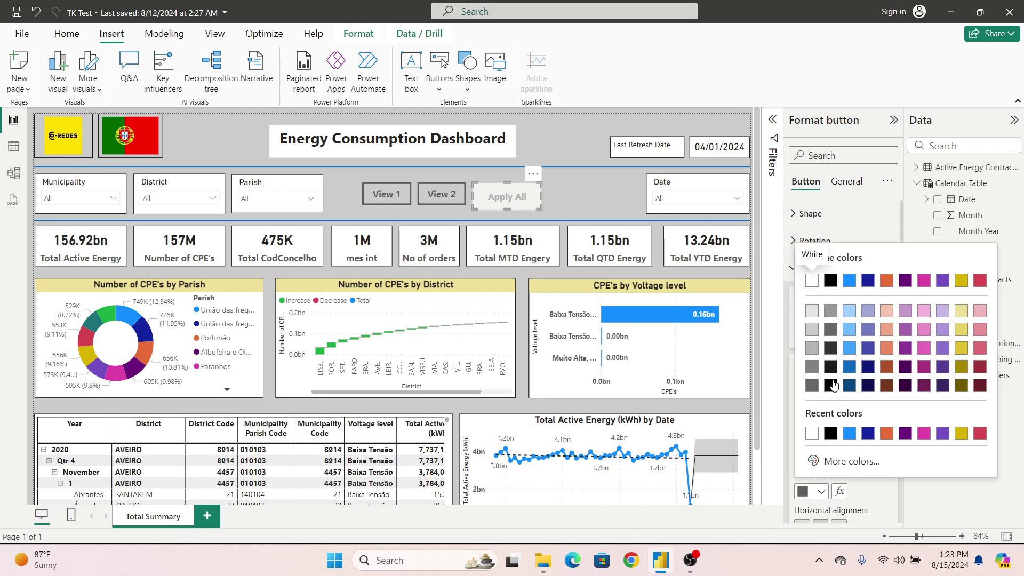
pyautogui.click(830, 433)
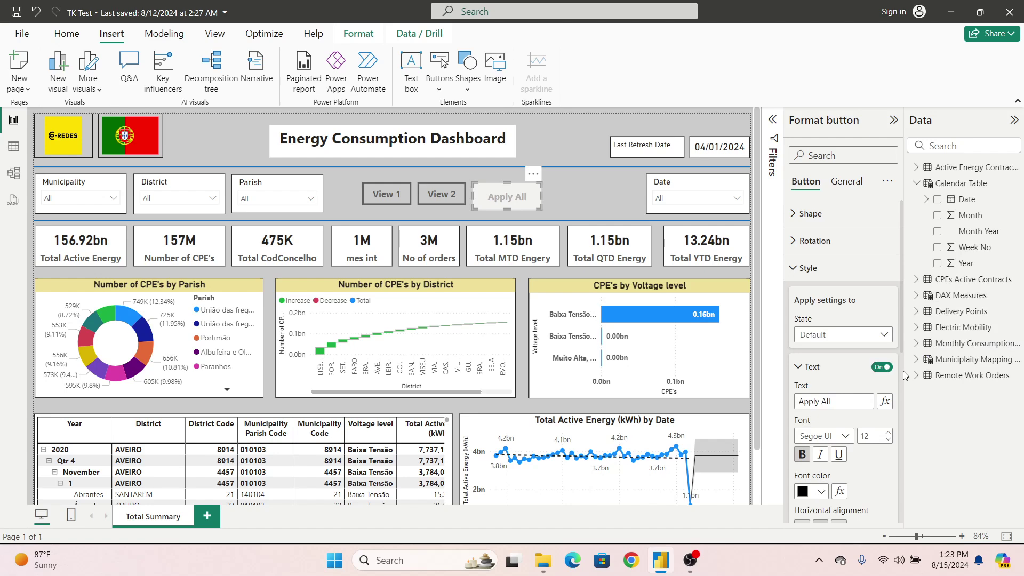
pyautogui.click(837, 367)
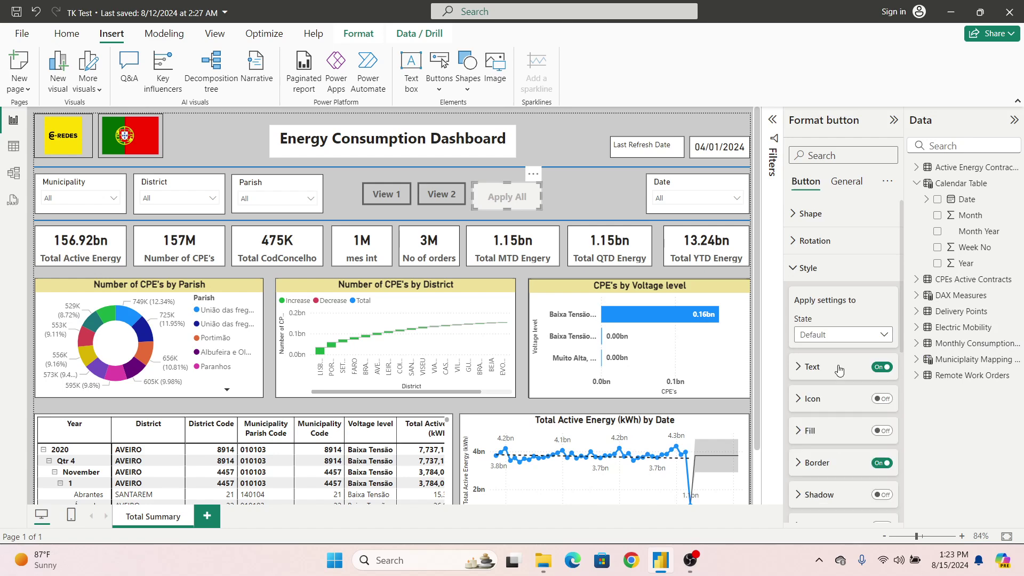
# Review the button's general and effects settings, then deselect it
pyautogui.click(832, 268)
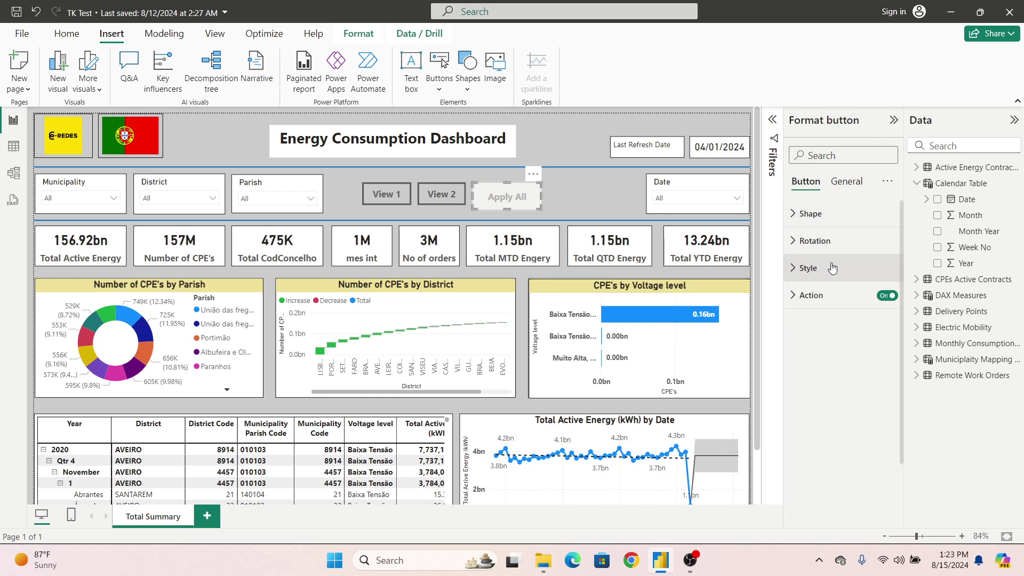
pyautogui.click(846, 181)
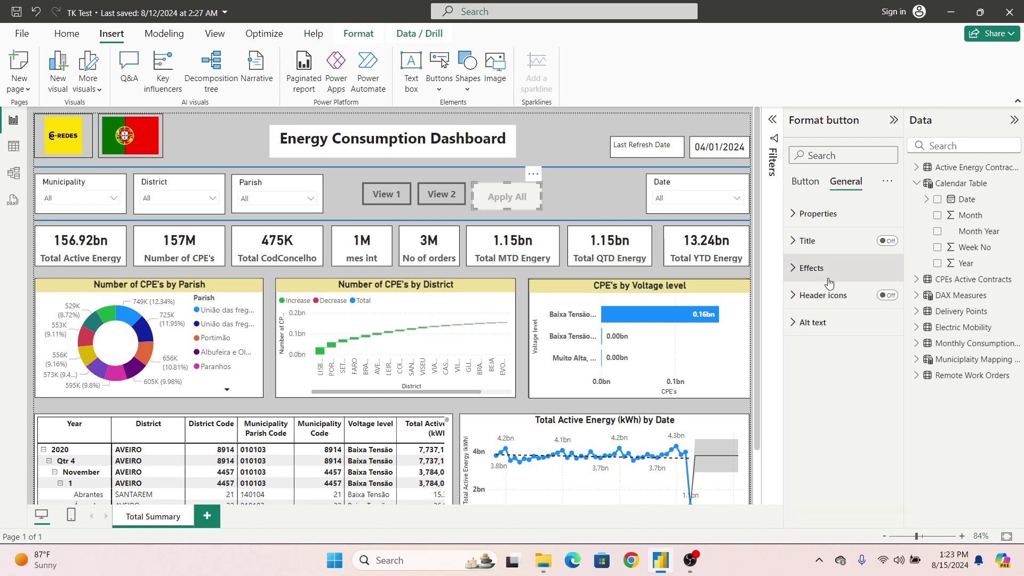
pyautogui.click(824, 268)
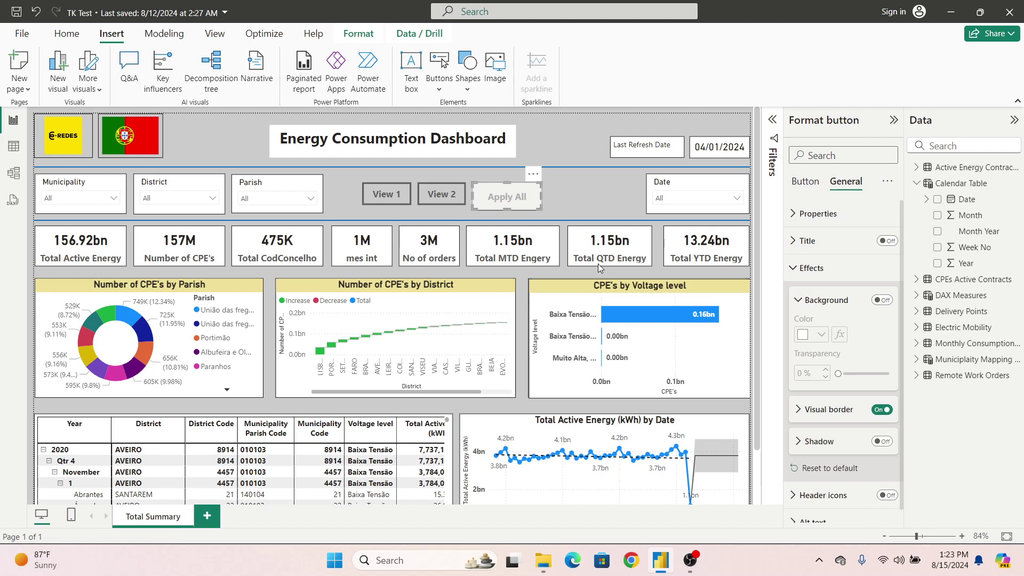
pyautogui.click(574, 197)
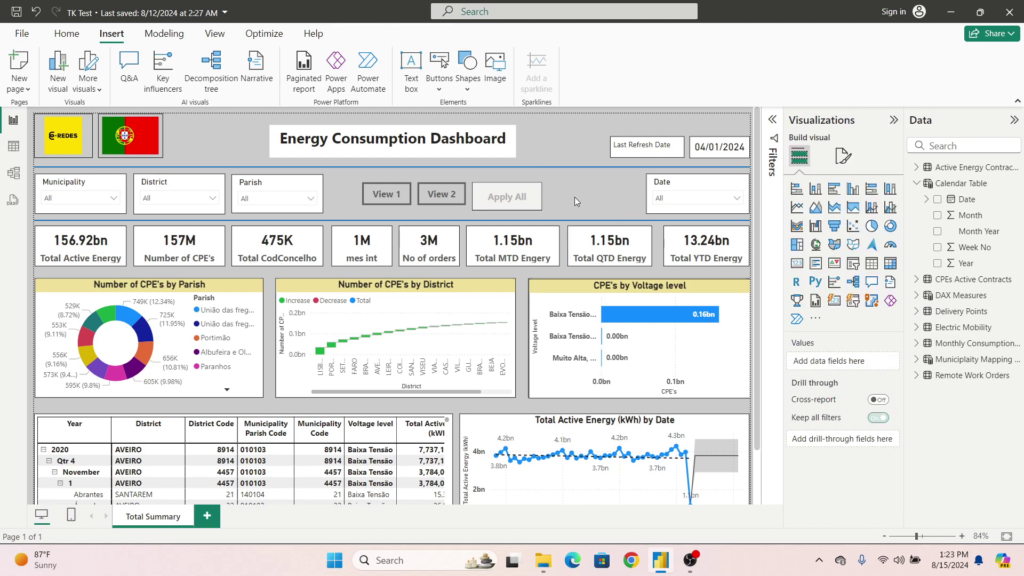
# Insert a Clear all slicers button and place it beside the Date slicer
pyautogui.click(439, 85)
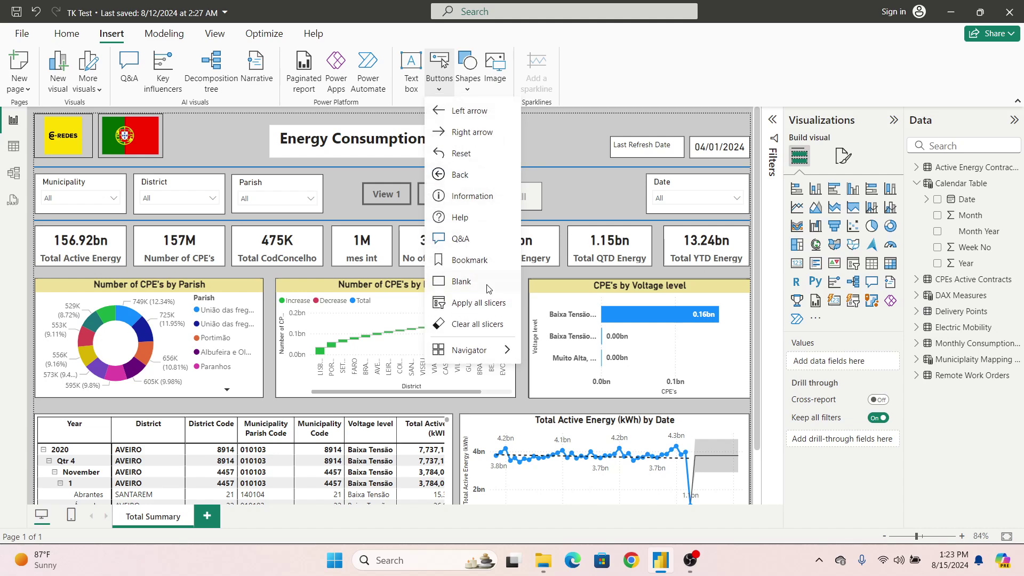
pyautogui.click(486, 325)
pyautogui.moveTo(96, 134); pyautogui.dragTo(611, 200)
pyautogui.rightClick(608, 198)
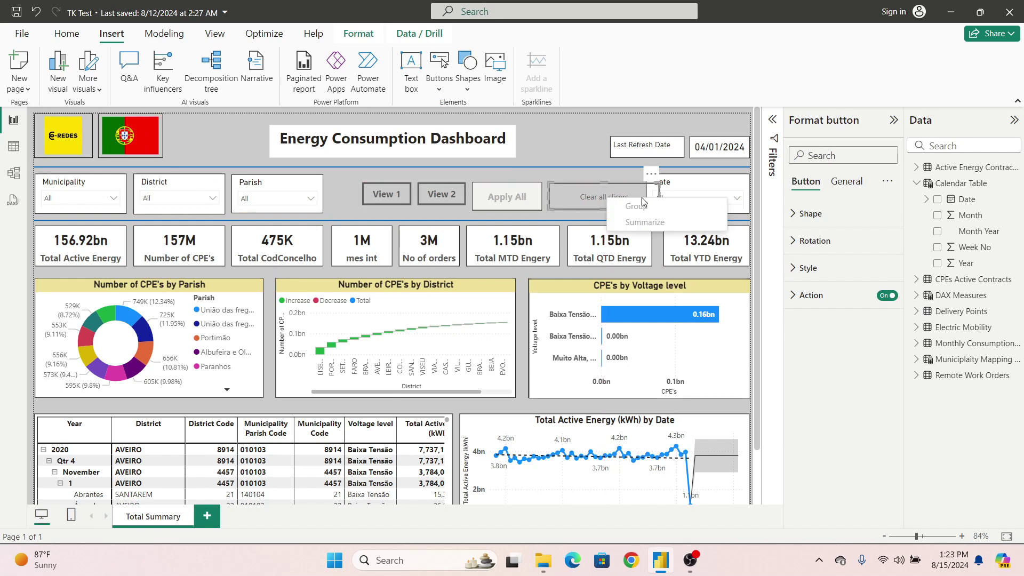
pyautogui.click(660, 195)
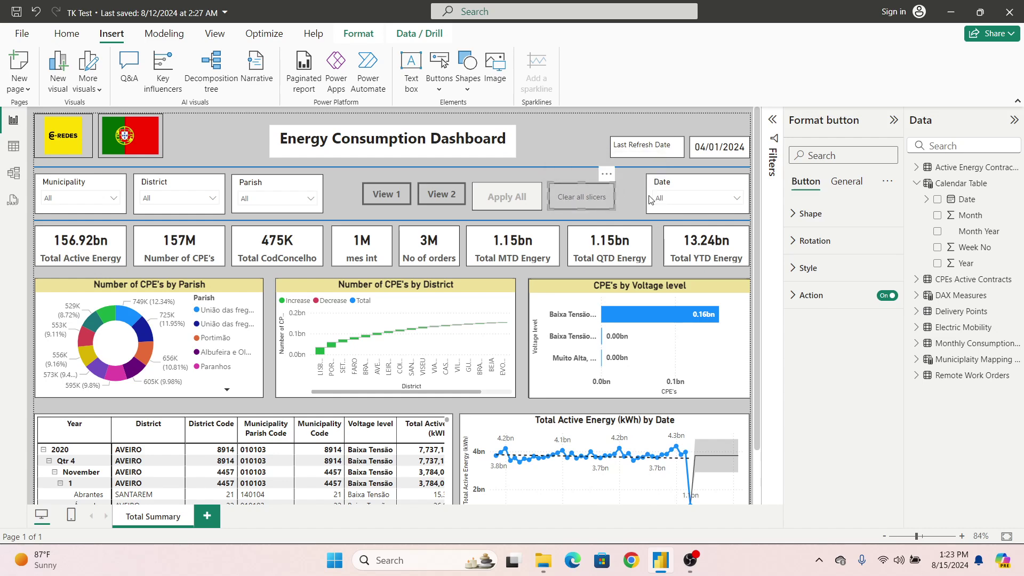
# Copy the Apply All button's formatting onto the new button with Format painter
pyautogui.click(814, 268)
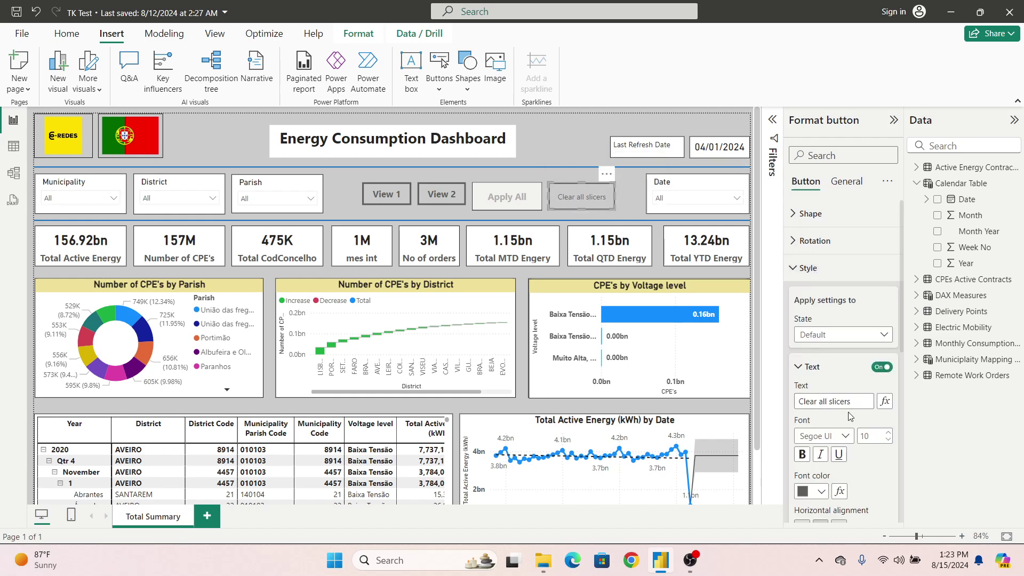
pyautogui.click(481, 204)
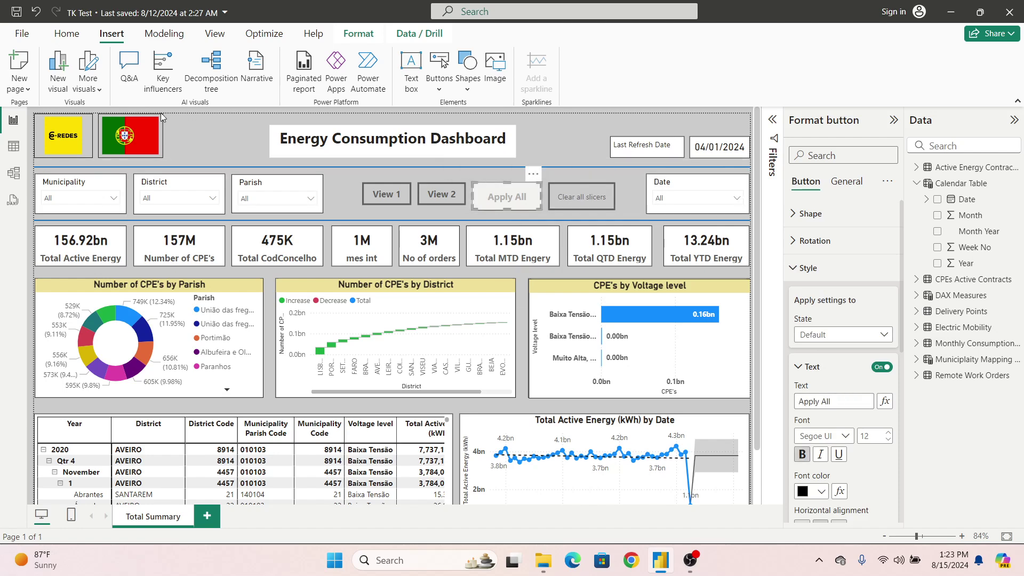
pyautogui.click(66, 34)
pyautogui.click(68, 86)
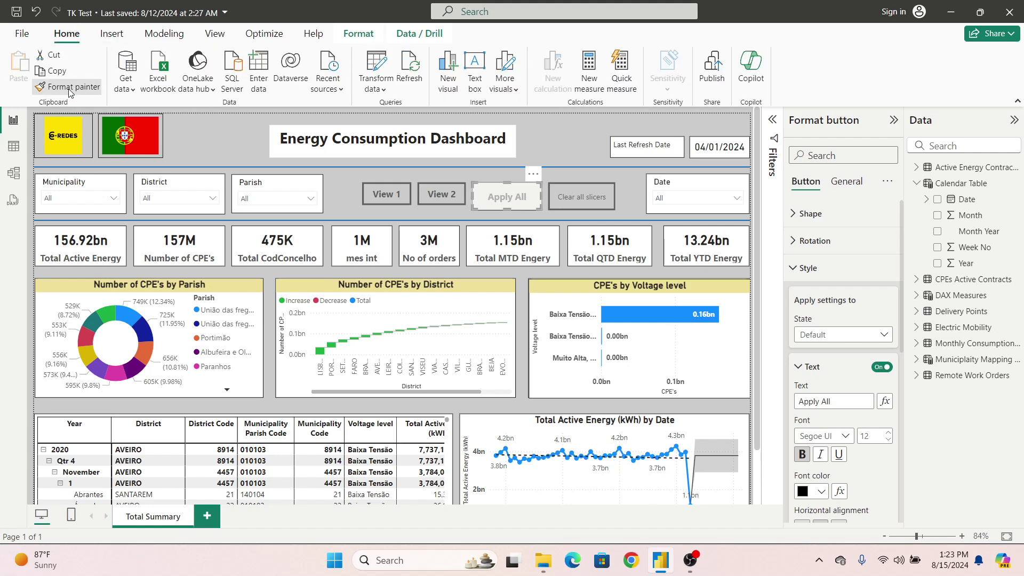
pyautogui.click(587, 192)
# Change the new button's label to 'Clear All'
pyautogui.click(854, 403)
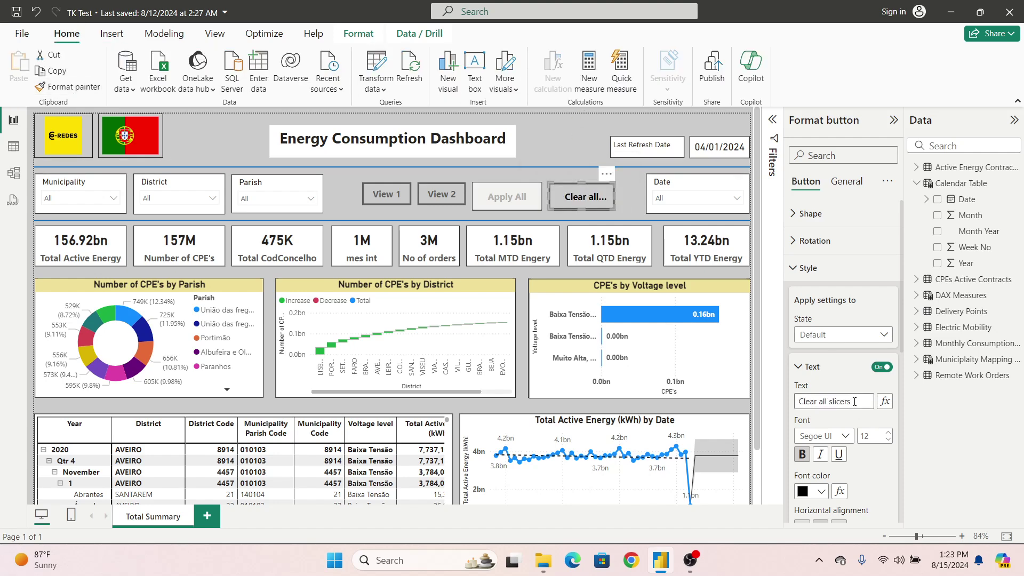
pyautogui.press('BackSpace')
pyautogui.press('BackSpace')
pyautogui.press('BackSpace')
pyautogui.press('BackSpace')
pyautogui.press('BackSpace')
pyautogui.write('All')
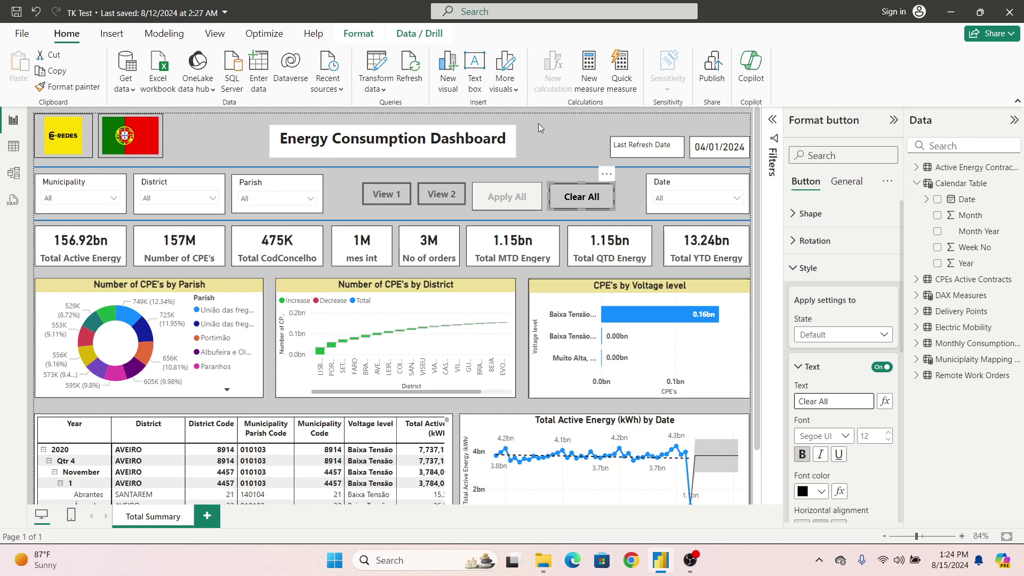
# Choose Águeda in the Municipality slicer and toggle Edit interactions on and off
pyautogui.click(538, 125)
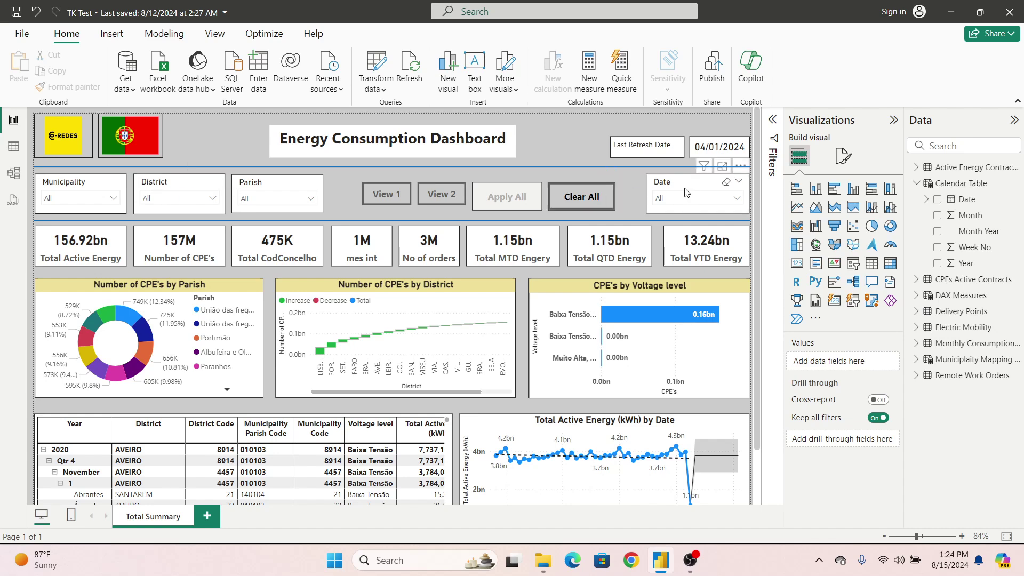
pyautogui.click(99, 200)
pyautogui.click(75, 240)
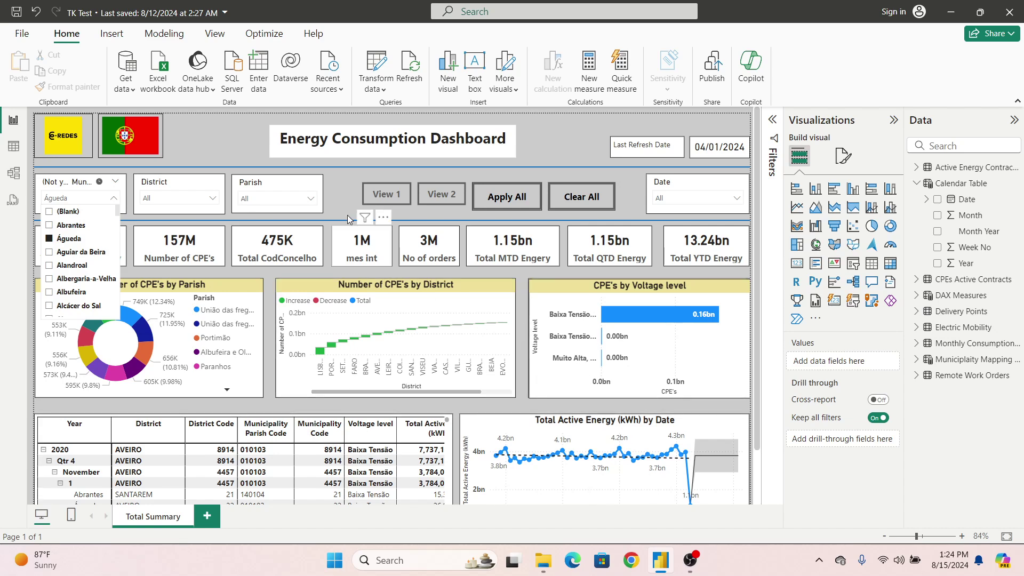
pyautogui.click(58, 188)
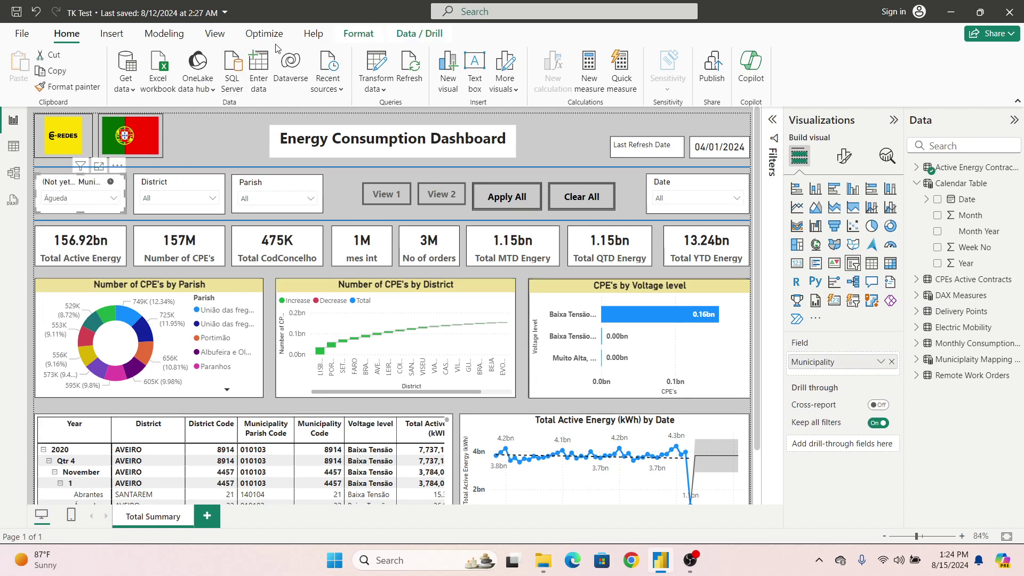
pyautogui.click(356, 35)
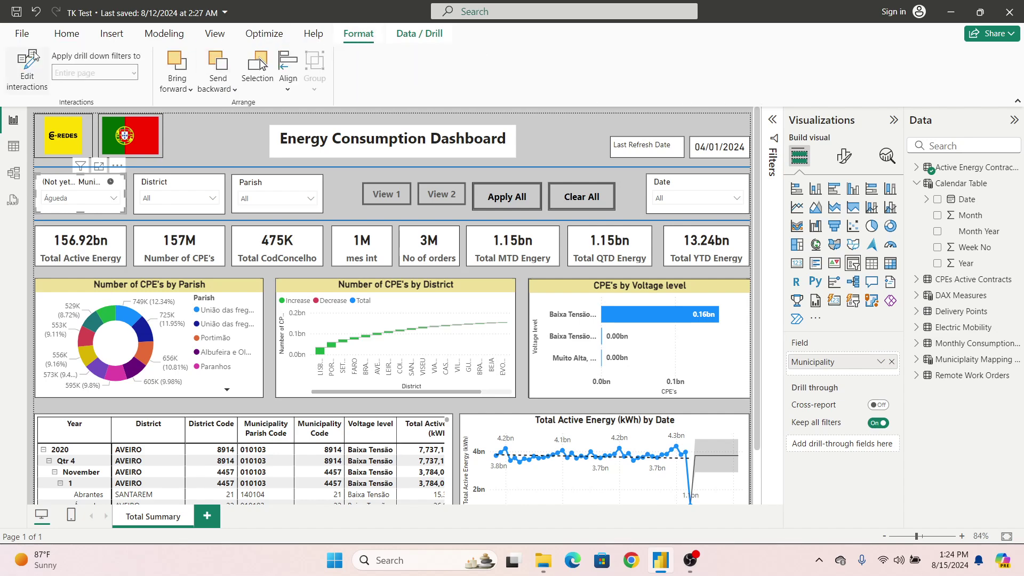
pyautogui.click(27, 70)
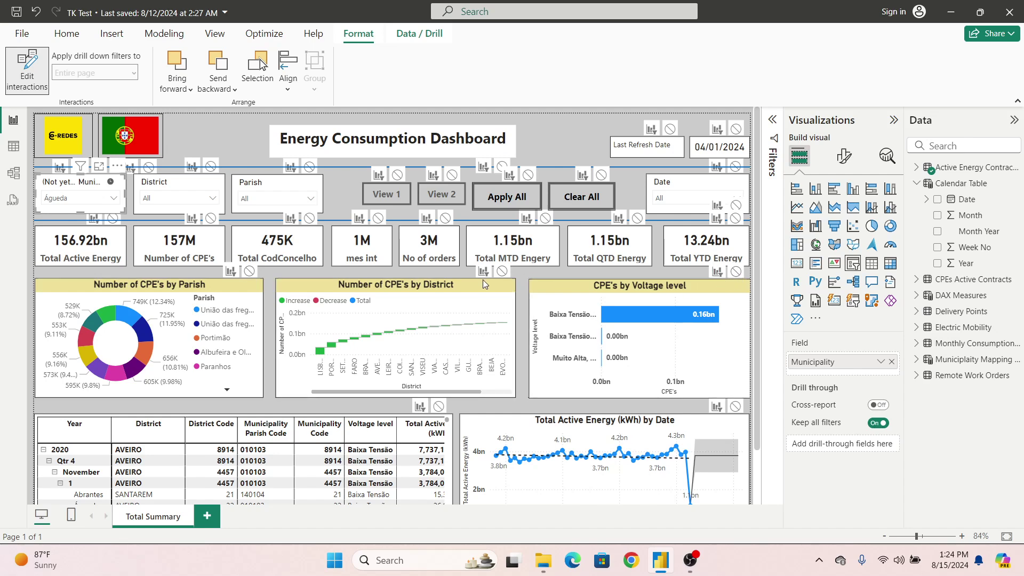
pyautogui.click(31, 77)
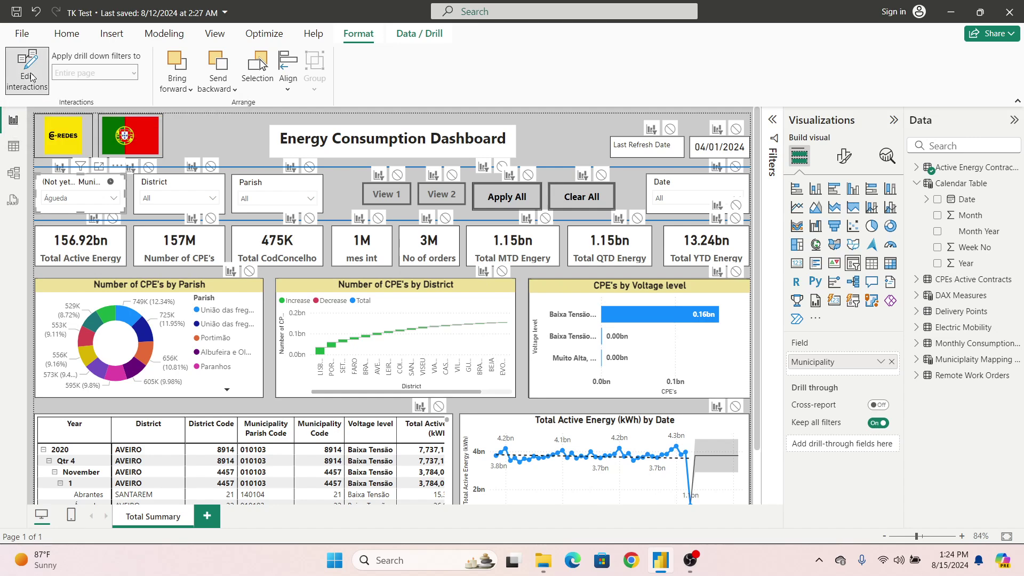
# Choose Castelo Branco district and Abade de Neiva parish, then apply all slicers
pyautogui.click(170, 200)
pyautogui.click(178, 265)
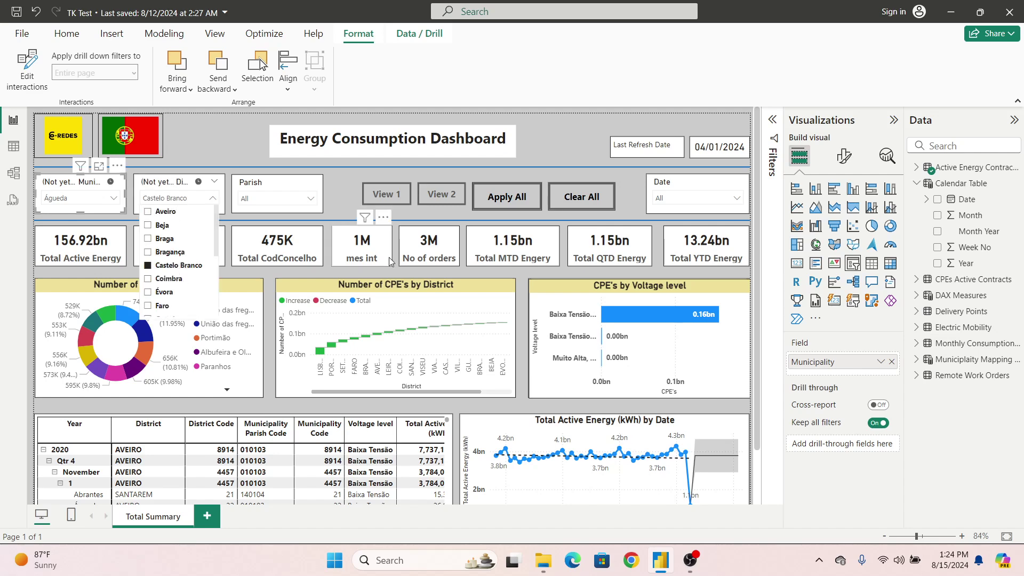
pyautogui.click(259, 202)
pyautogui.click(276, 254)
pyautogui.click(346, 202)
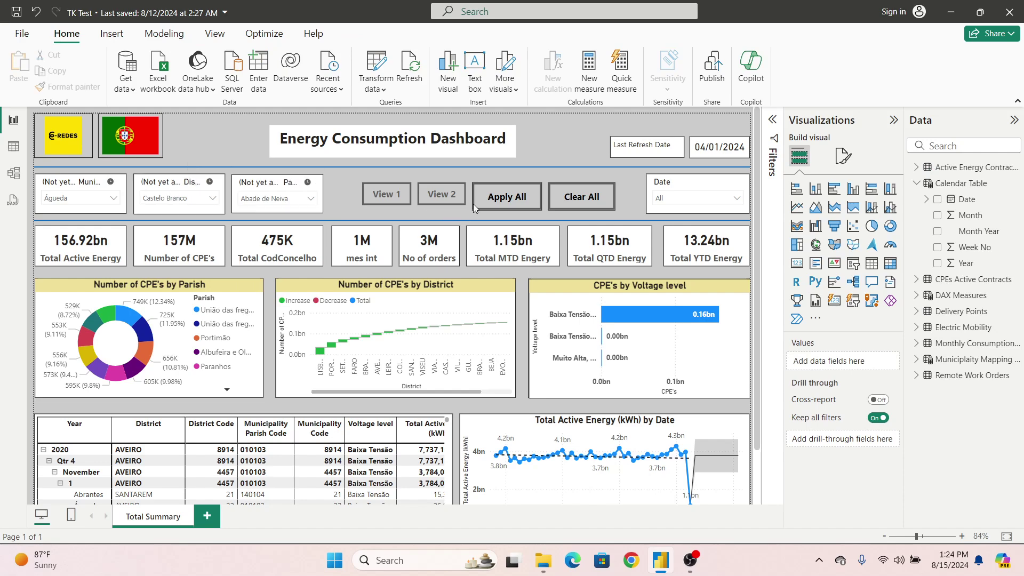
pyautogui.keyDown('ctrl'); pyautogui.click(506, 207); pyautogui.keyUp('ctrl')
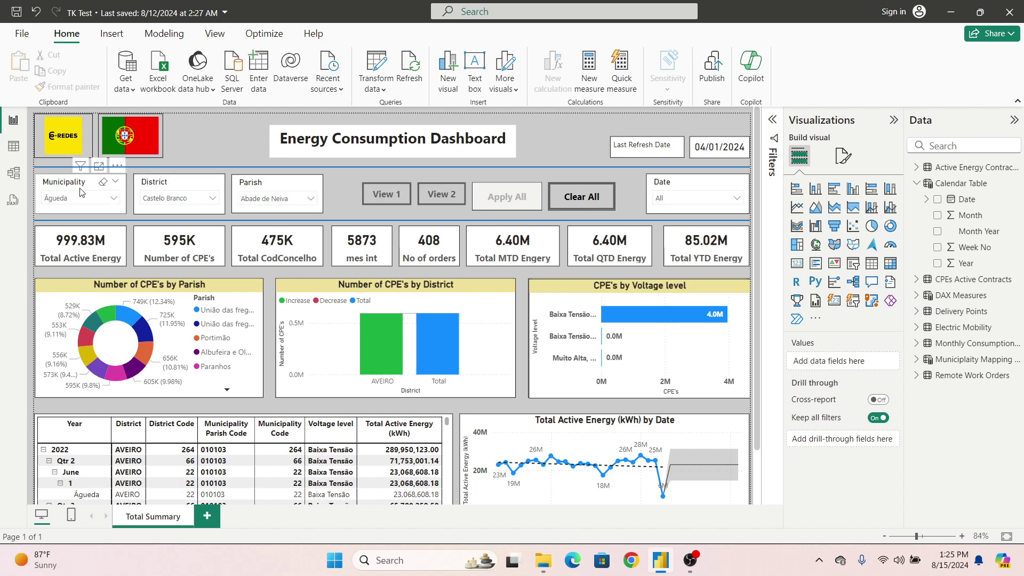
# Use the Clear All button to restore 156.92bn Total Active Energy and 157M CPEs
pyautogui.keyDown('ctrl'); pyautogui.click(574, 201); pyautogui.keyUp('ctrl')
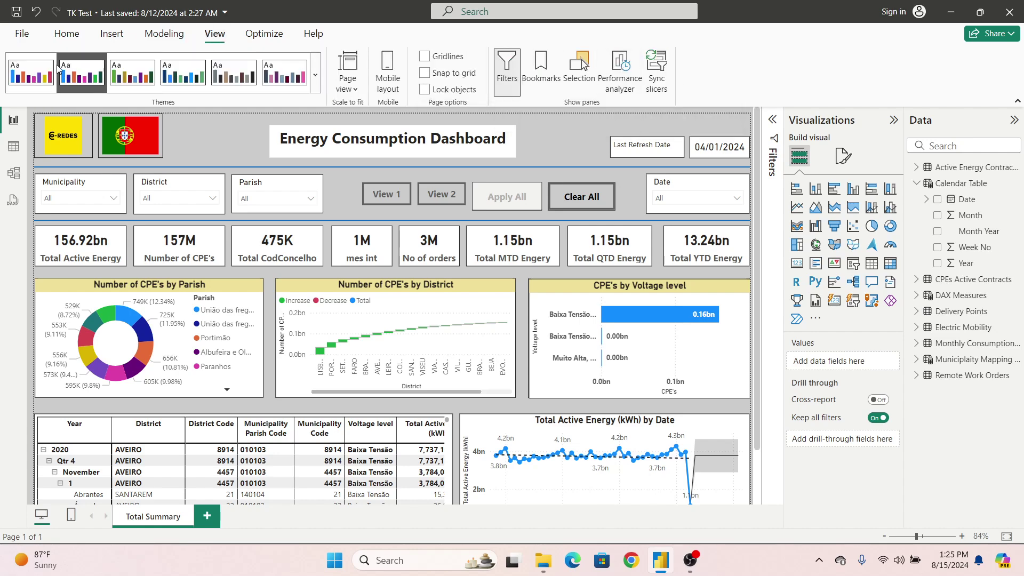
# Return to the Home tab and expand the collapsed Filters pane
pyautogui.click(67, 33)
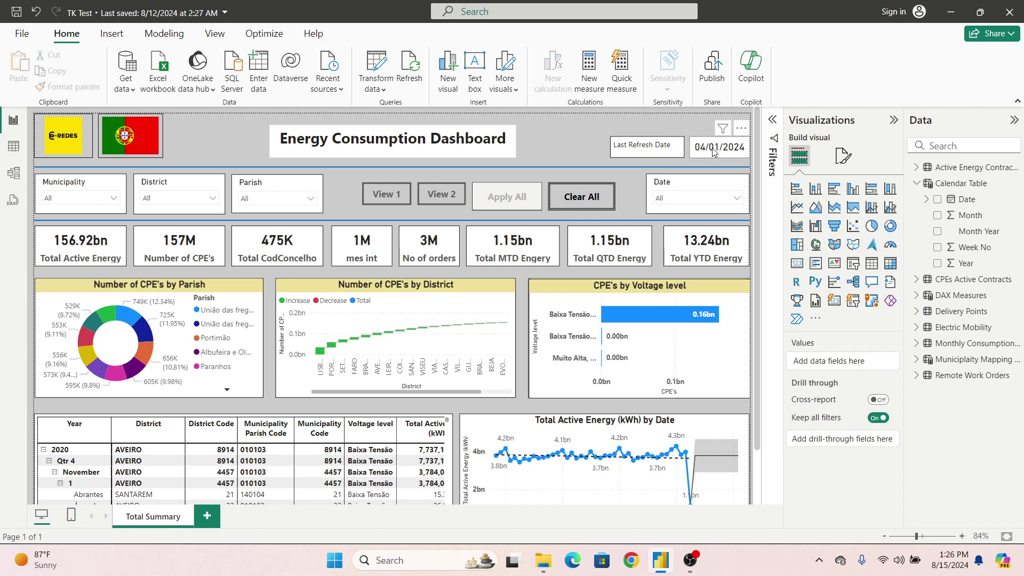
pyautogui.click(774, 124)
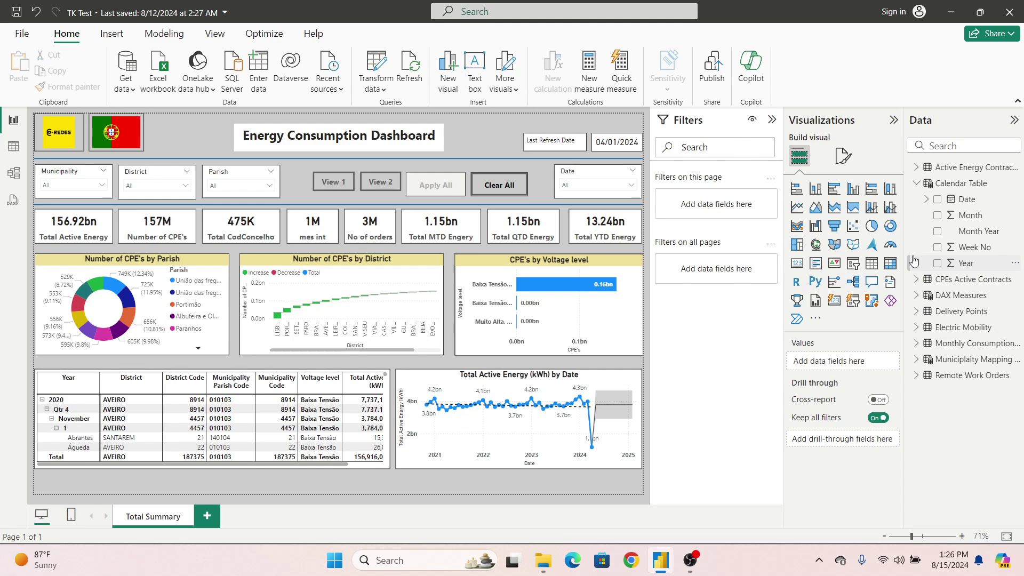
# Add Year as a basic page filter including 2021 and 2022
pyautogui.moveTo(959, 260); pyautogui.dragTo(713, 220)
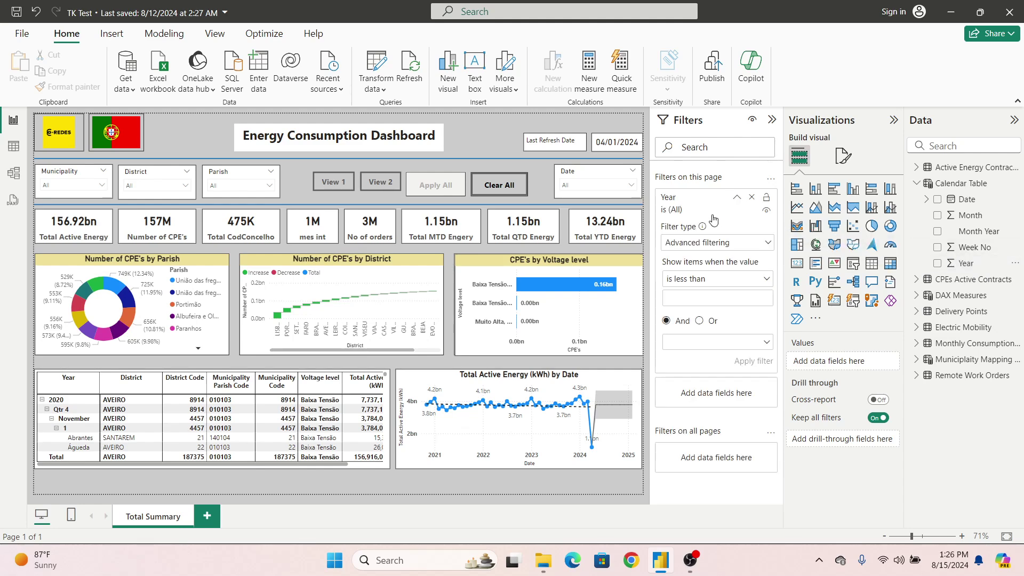
pyautogui.click(726, 247)
pyautogui.click(702, 278)
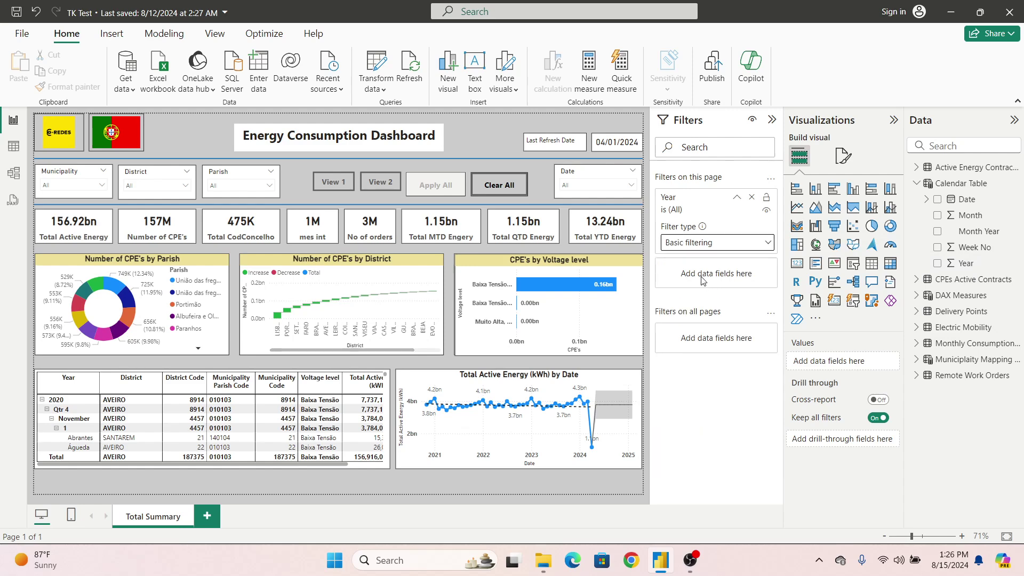
pyautogui.click(670, 304)
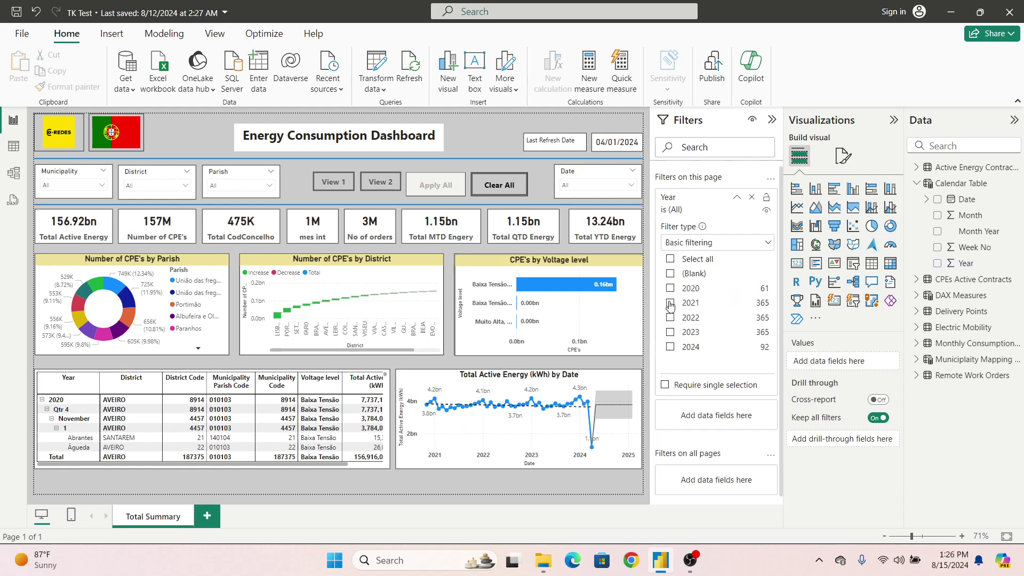
pyautogui.click(671, 318)
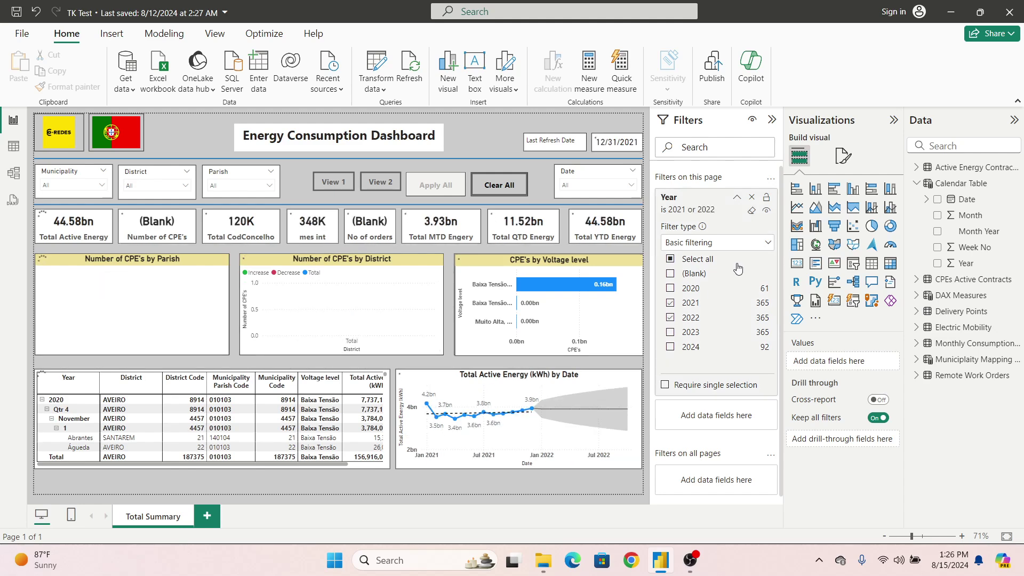
# Lock the Year page filter and clear it back to all years
pyautogui.click(766, 201)
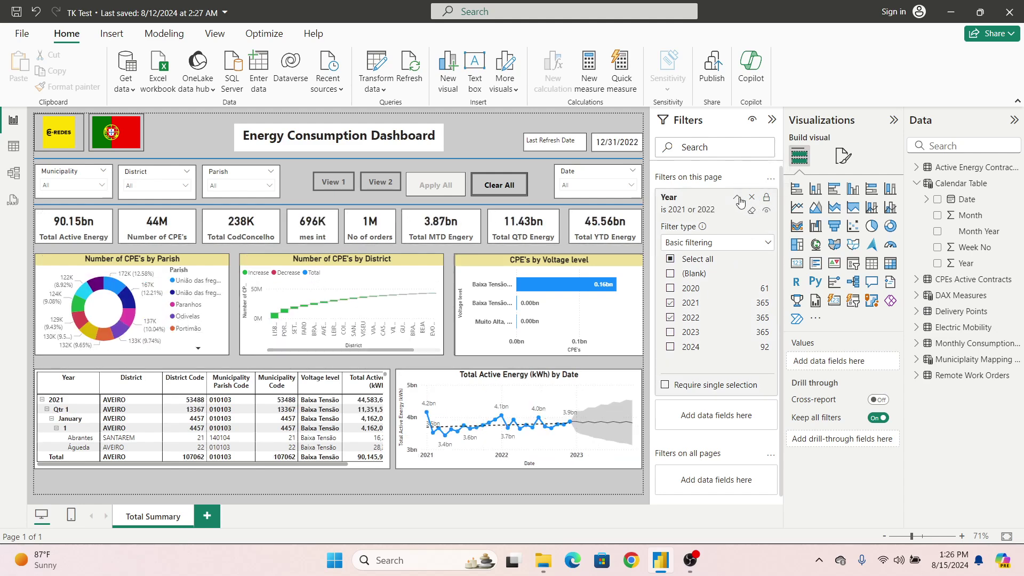
pyautogui.click(737, 197)
pyautogui.click(773, 120)
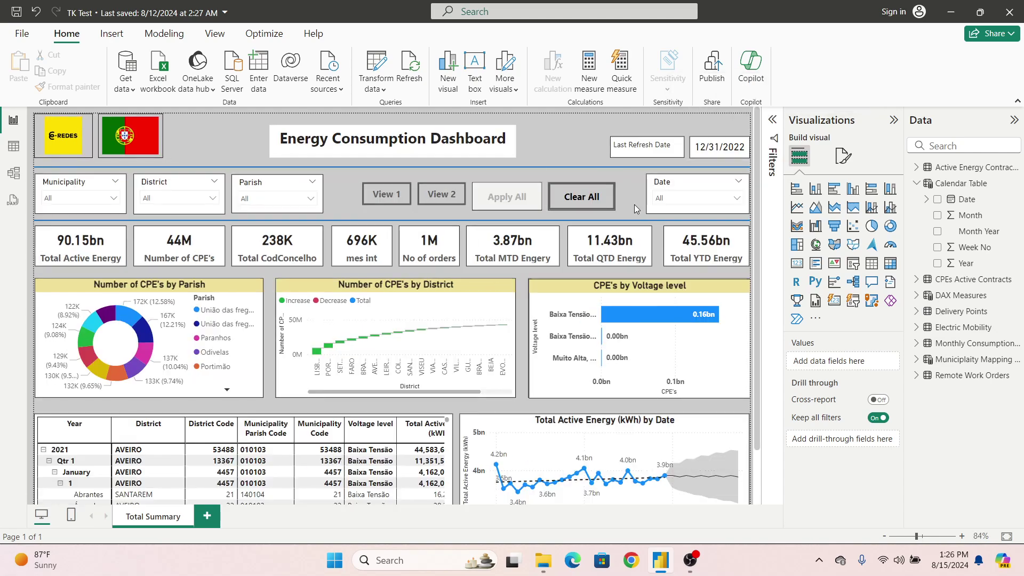
pyautogui.click(774, 120)
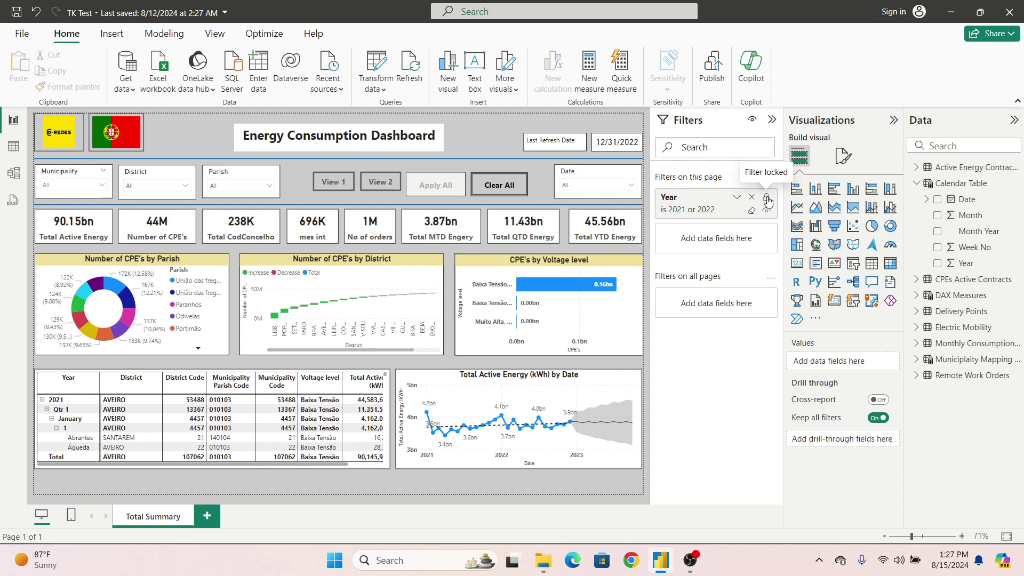
pyautogui.click(751, 210)
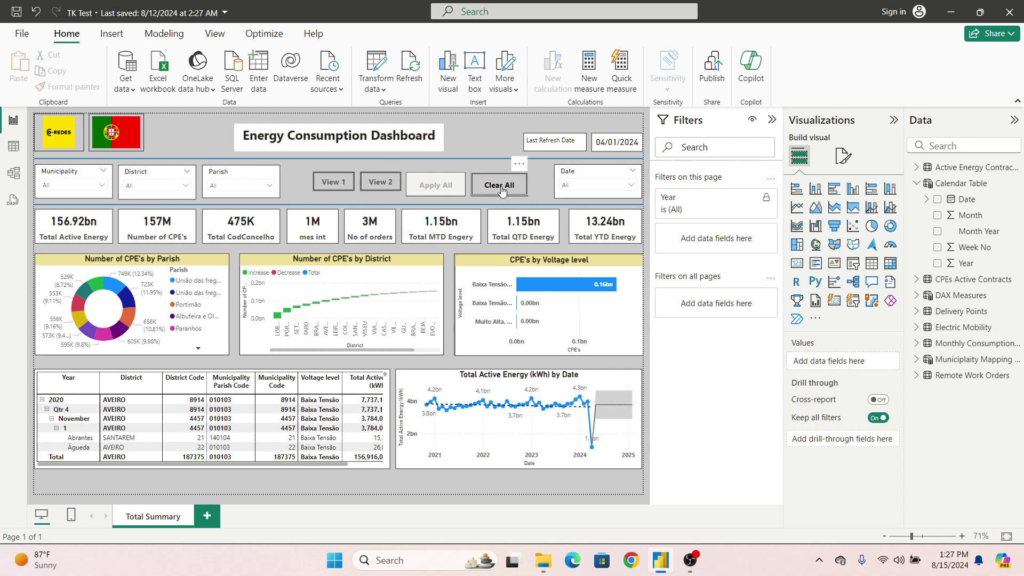
# Select the Municipality slicer and search the field list for 'mun'
pyautogui.click(226, 179)
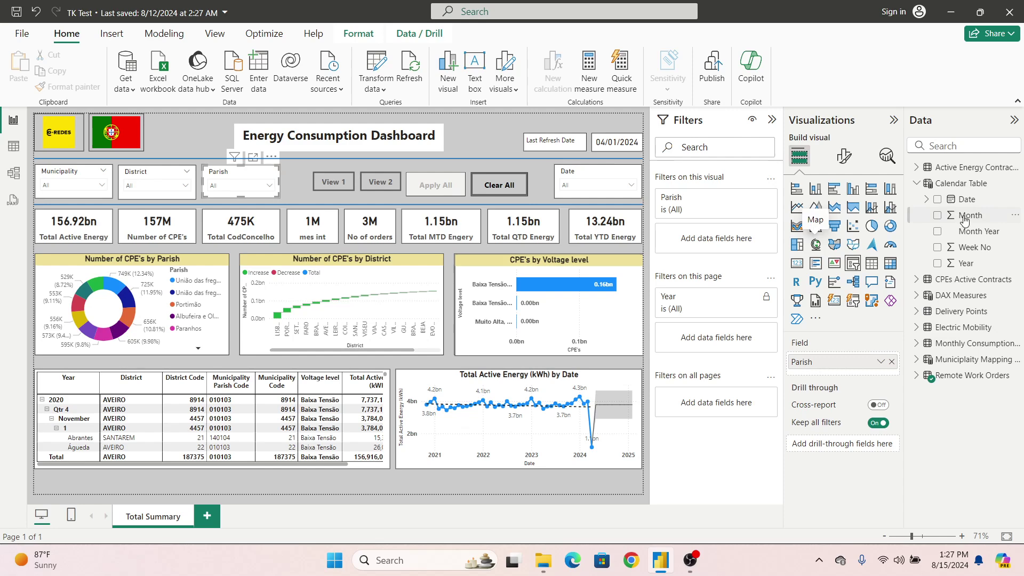
pyautogui.click(918, 184)
pyautogui.click(166, 196)
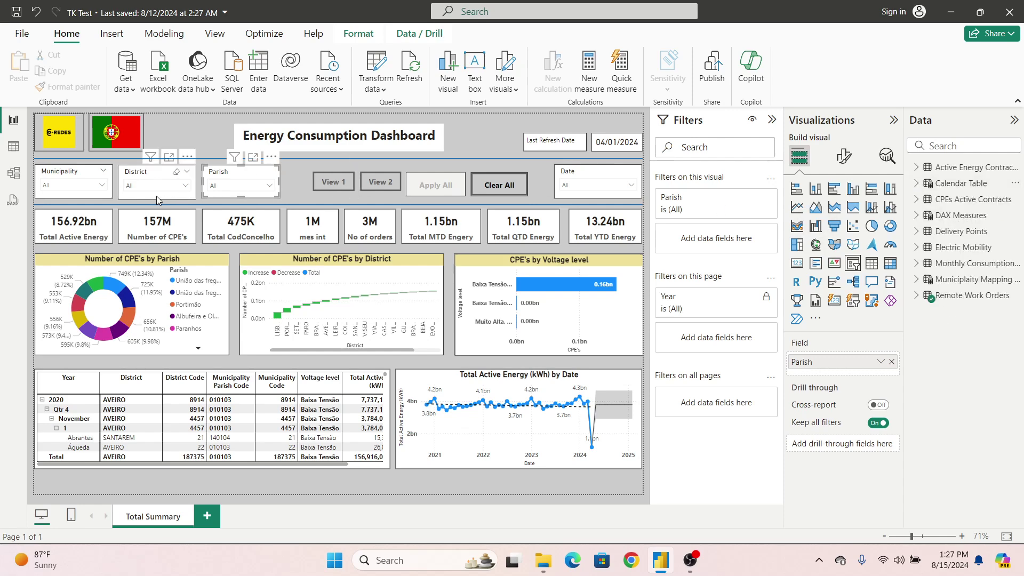
pyautogui.click(80, 184)
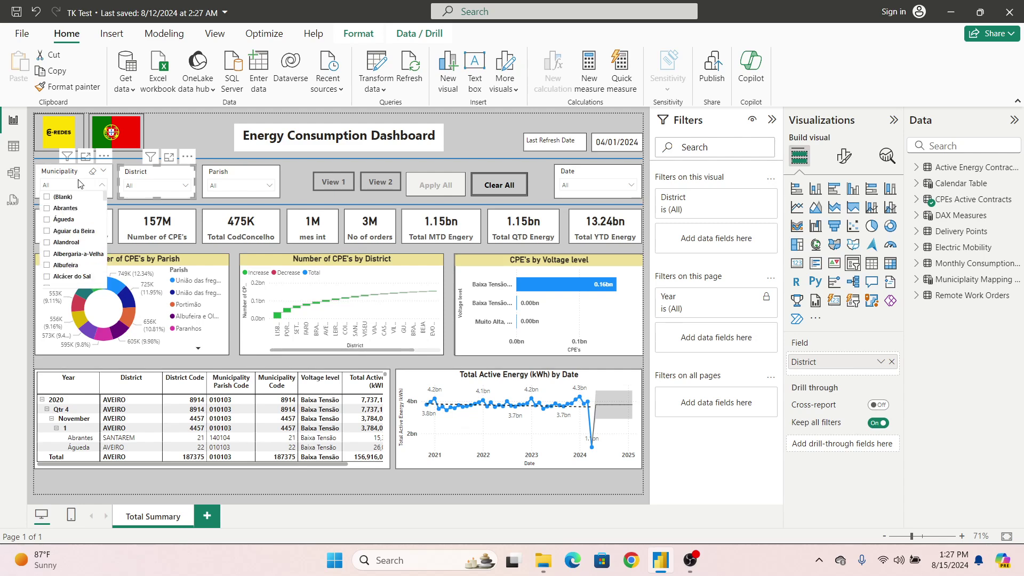
pyautogui.click(68, 176)
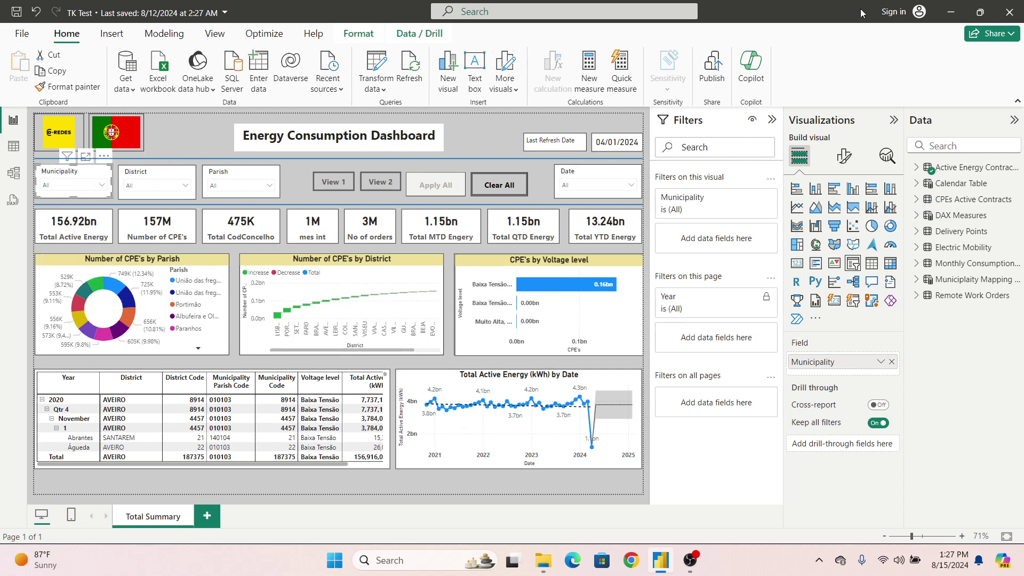
pyautogui.click(968, 145)
pyautogui.write('mun')
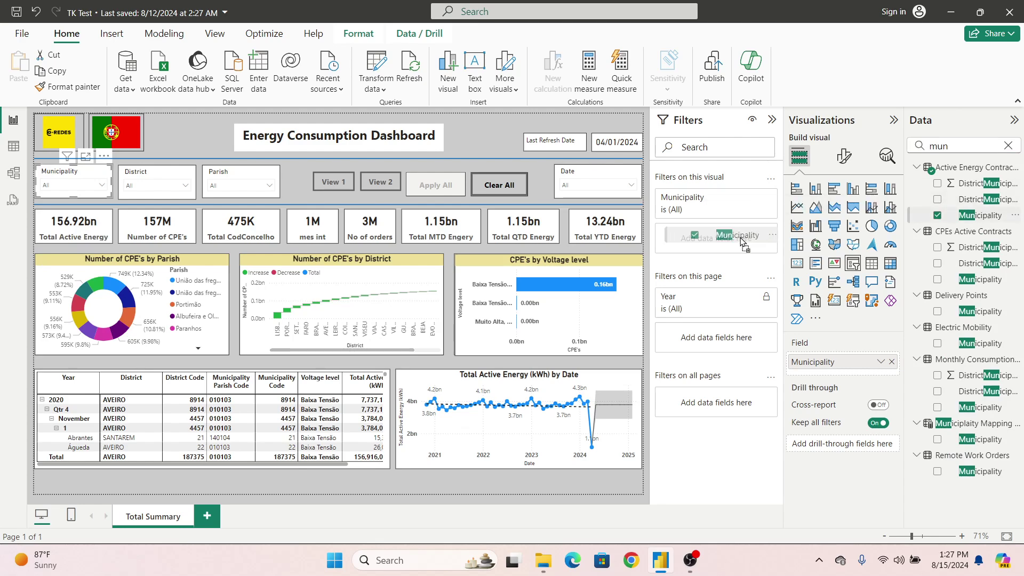
# Exclude (Blank), Águeda, Aguiar da Beira, Arcos de Valdevez and Armamar from the Municipality visual filter
pyautogui.click(751, 198)
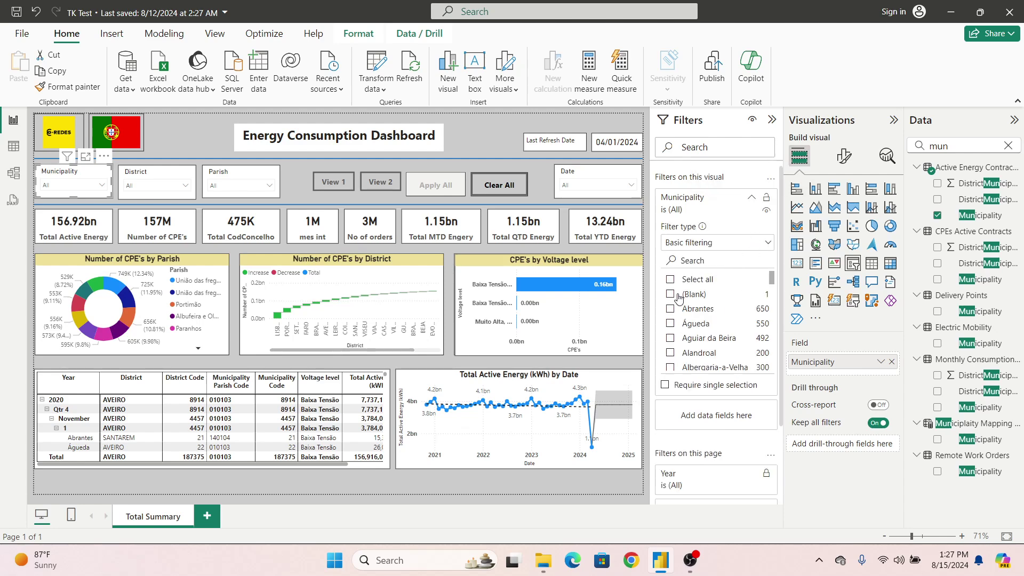
pyautogui.click(670, 280)
pyautogui.click(671, 323)
pyautogui.click(671, 339)
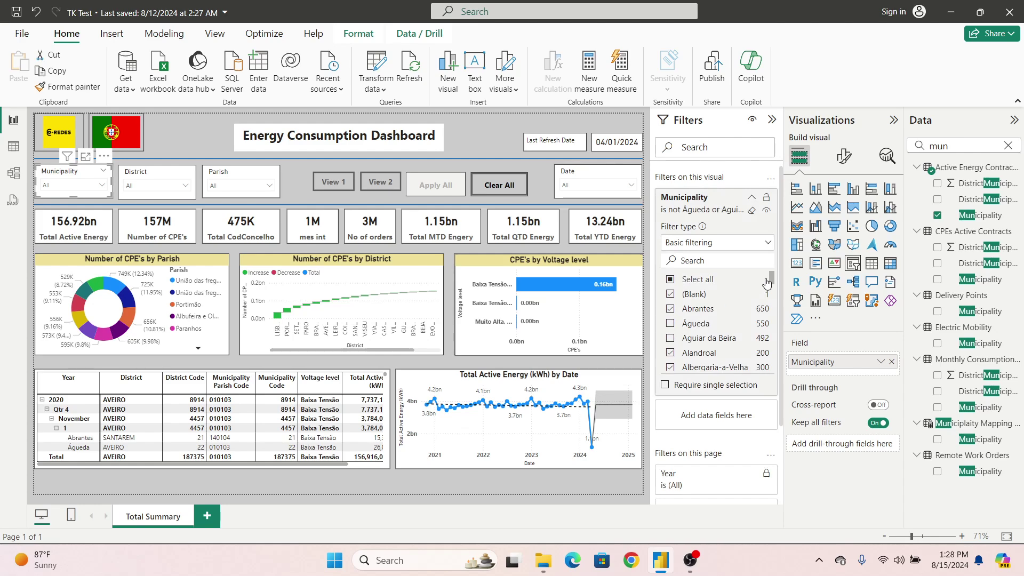
pyautogui.click(670, 294)
pyautogui.moveTo(772, 278); pyautogui.dragTo(777, 306)
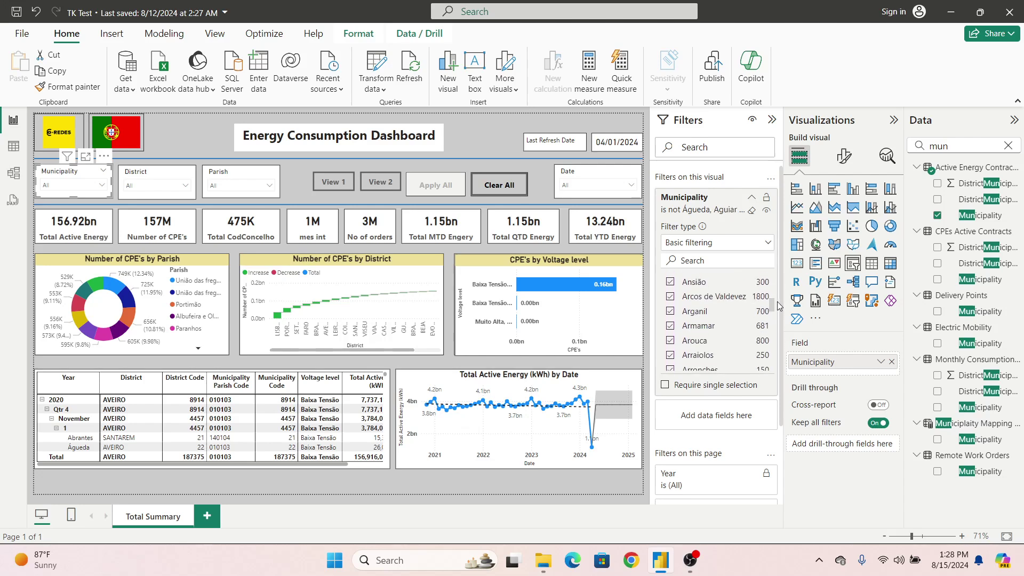
pyautogui.click(700, 299)
pyautogui.click(697, 326)
pyautogui.click(753, 201)
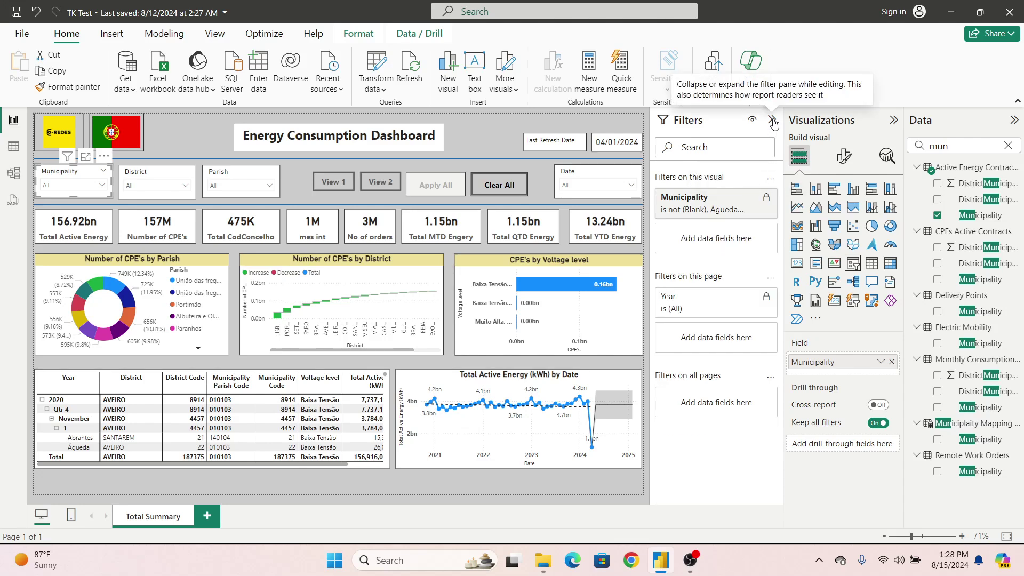
pyautogui.click(772, 120)
pyautogui.click(549, 142)
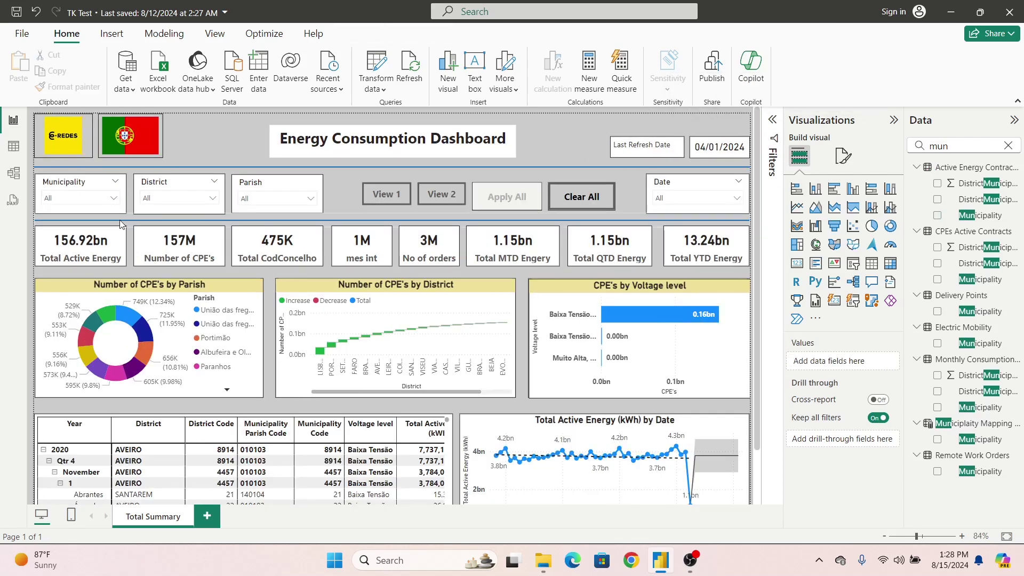
pyautogui.click(113, 198)
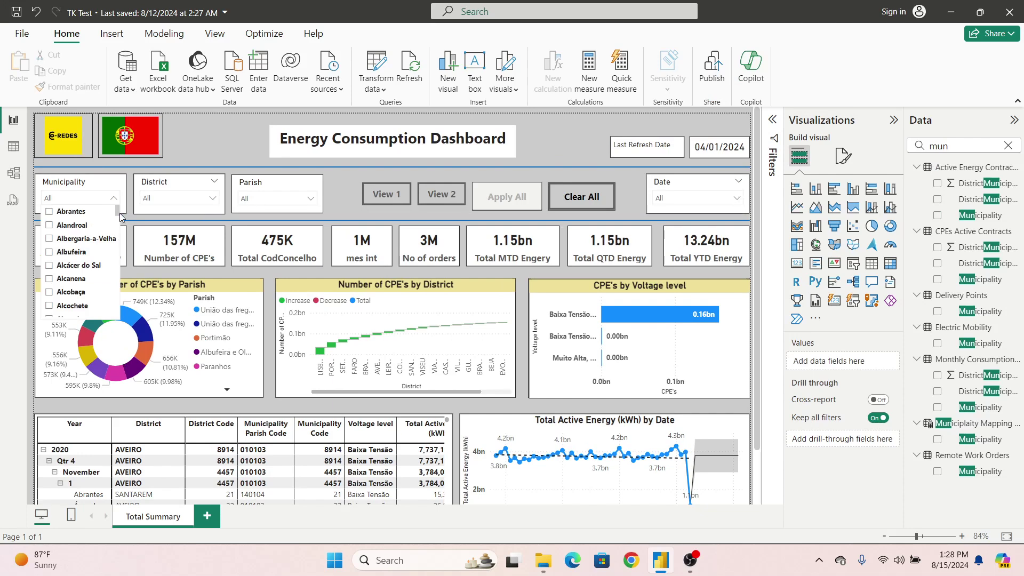
pyautogui.moveTo(119, 219); pyautogui.dragTo(122, 307)
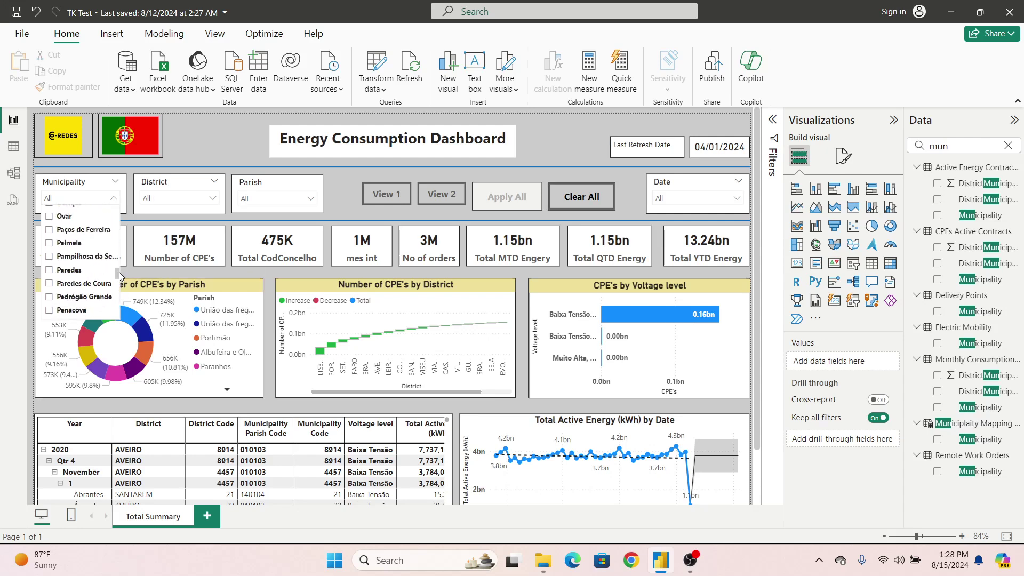
pyautogui.moveTo(119, 276); pyautogui.dragTo(119, 209)
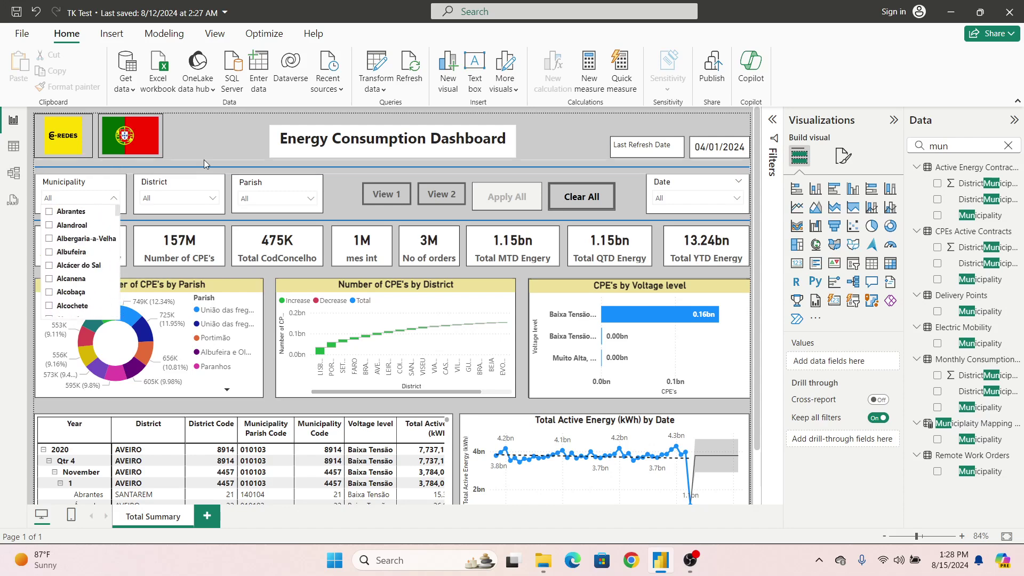
pyautogui.click(232, 146)
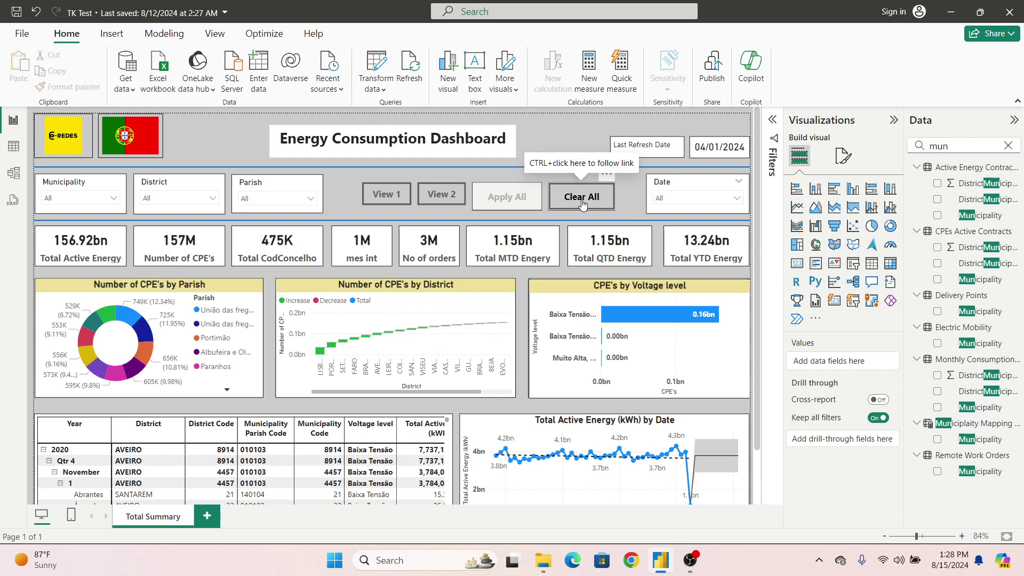
# Clear the Data pane search and toggle the Filters pane open and closed
pyautogui.click(1009, 146)
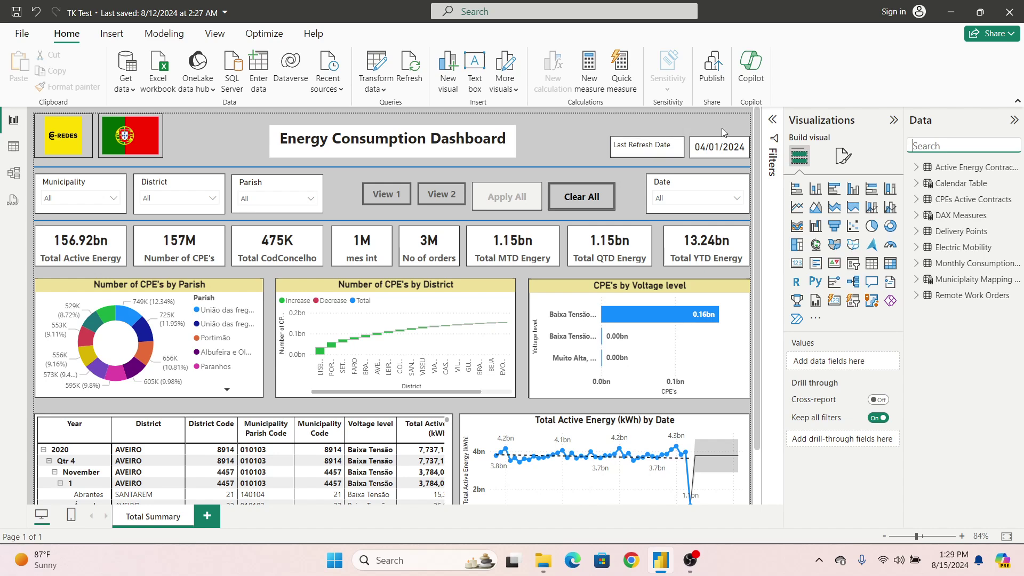
pyautogui.click(771, 123)
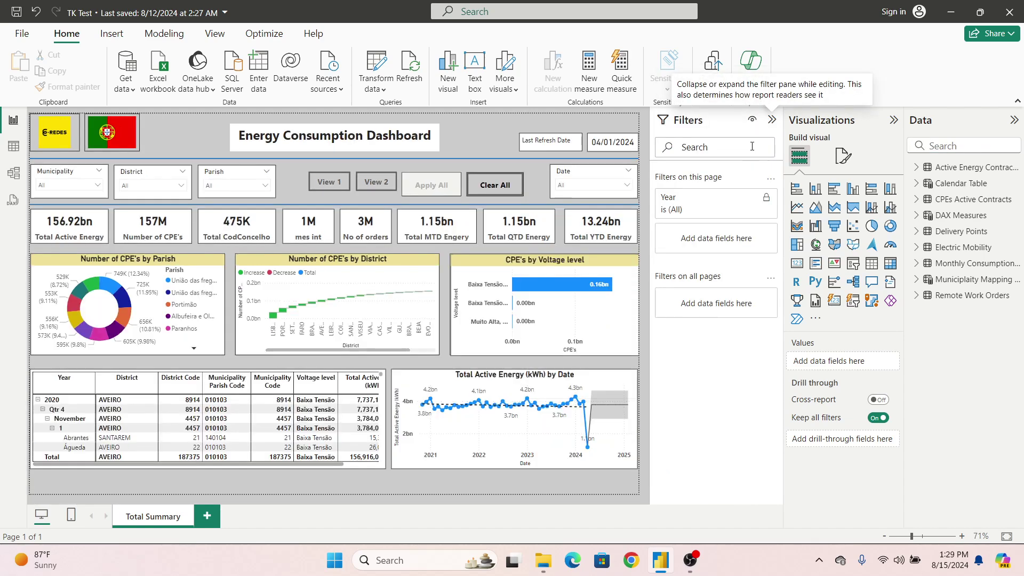
pyautogui.click(771, 121)
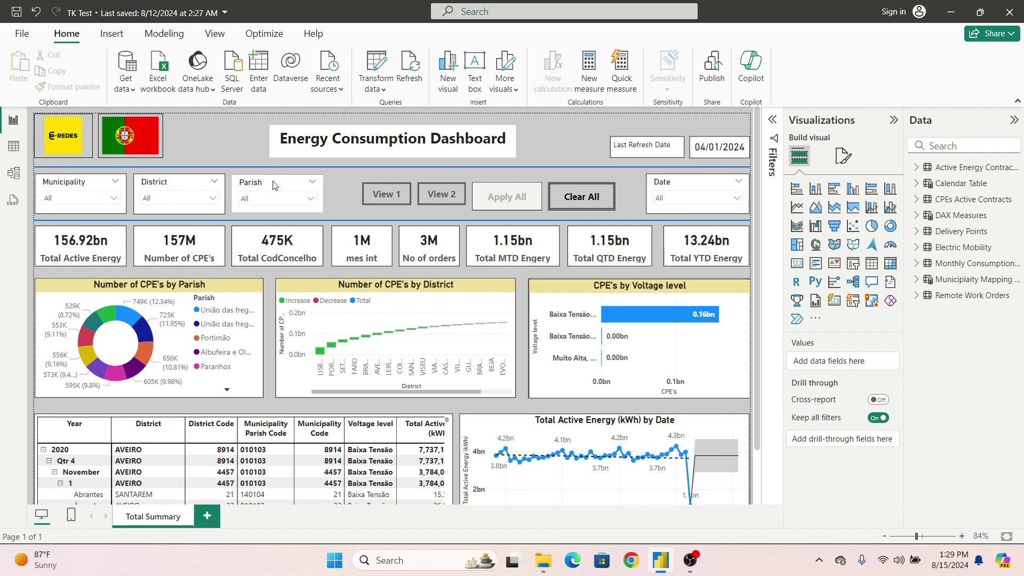
# Make the Parish slicer slightly narrower by dragging its right edge
pyautogui.click(308, 188)
pyautogui.moveTo(321, 190)
pyautogui.mouseDown()
pyautogui.moveTo(288, 194)
pyautogui.moveTo(314, 199)
pyautogui.mouseUp()
pyautogui.click(340, 197)
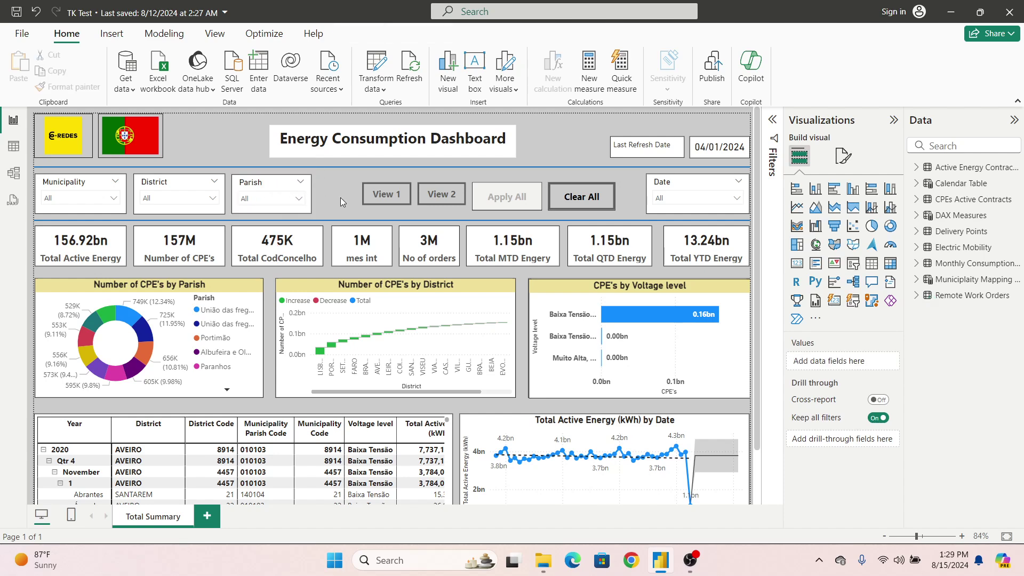